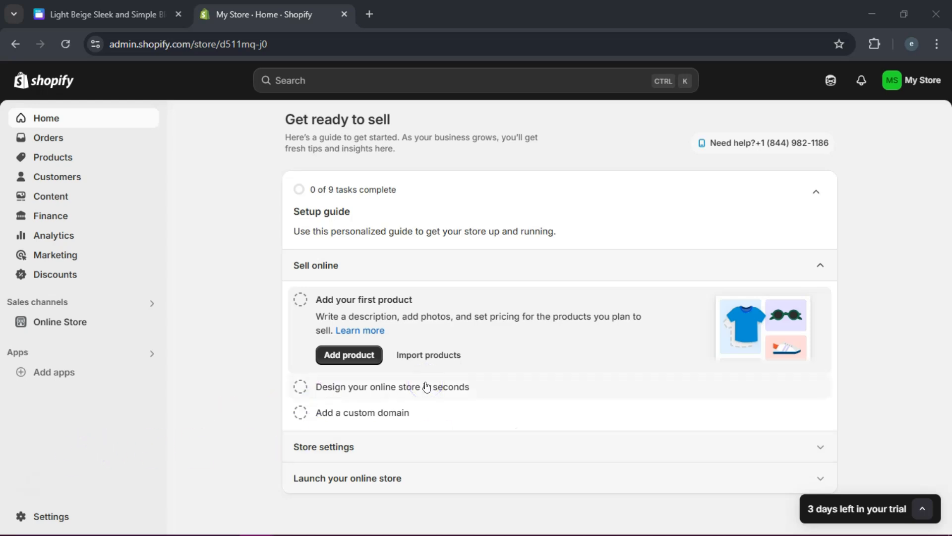
Step: Add the free Refresh theme to the online store's theme library and open it for customization
{"action": "left_click", "coordinate": [64, 323]}
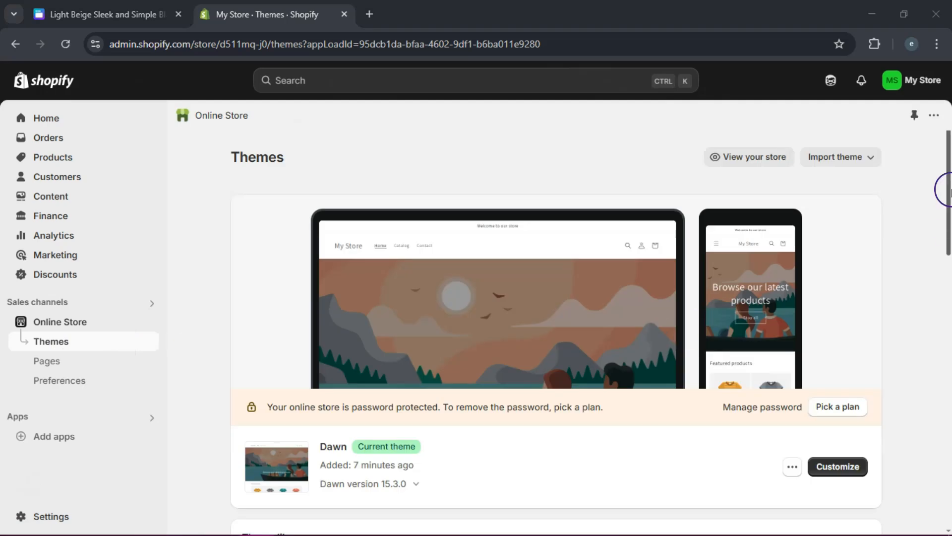
{"action": "left_click_drag", "start_coordinate": [949, 193], "coordinate": [948, 435]}
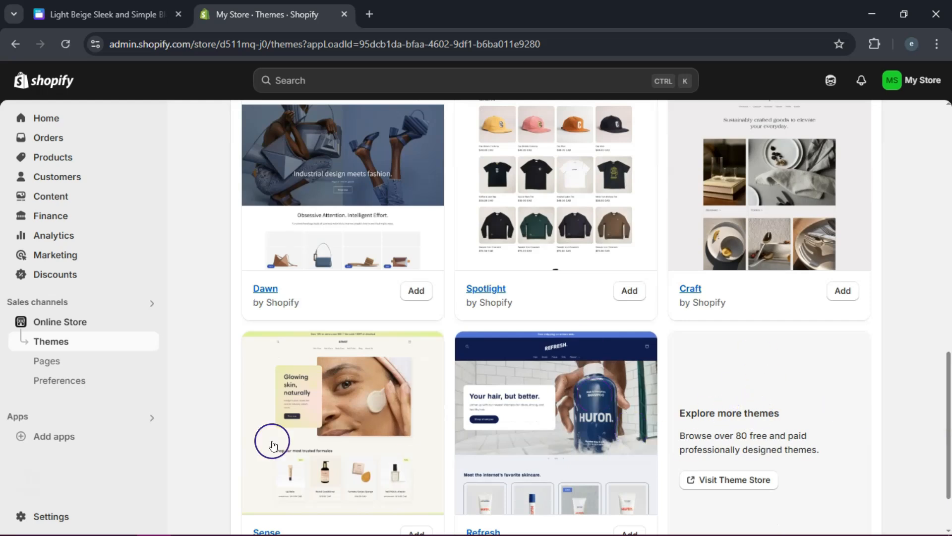
{"action": "left_click_drag", "start_coordinate": [945, 398], "coordinate": [949, 433]}
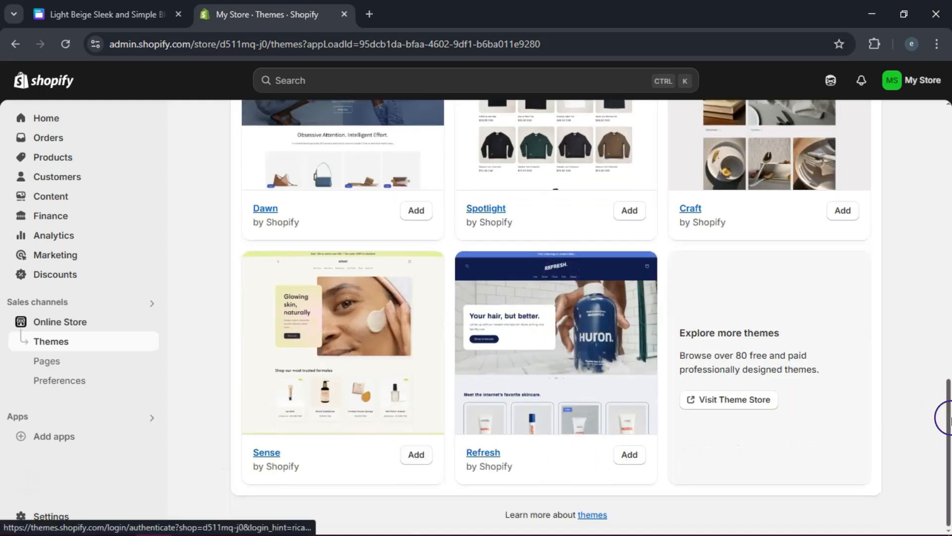
{"action": "mouse_move", "coordinate": [944, 417]}
{"action": "left_mouse_down"}
{"action": "mouse_move", "coordinate": [945, 160]}
{"action": "mouse_move", "coordinate": [945, 429]}
{"action": "left_mouse_up"}
{"action": "left_click", "coordinate": [630, 455]}
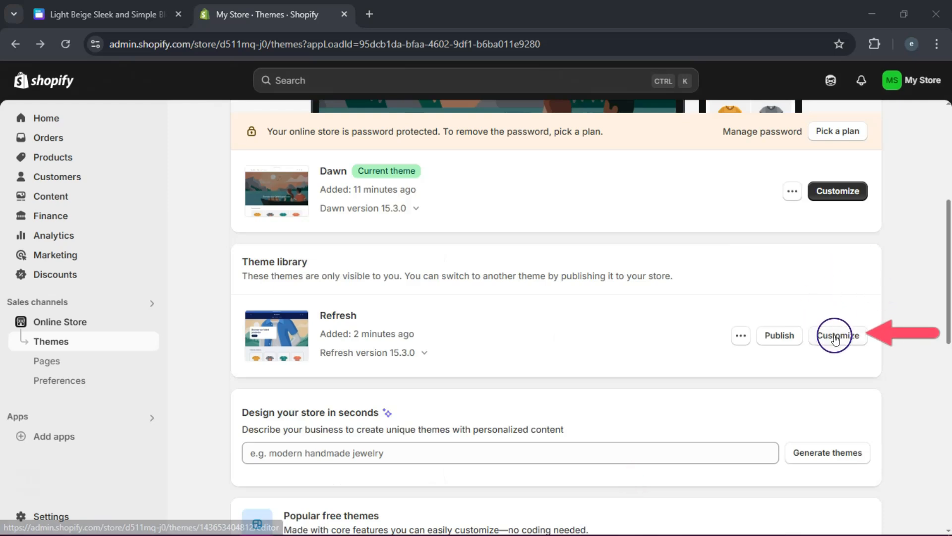
{"action": "left_click", "coordinate": [835, 337]}
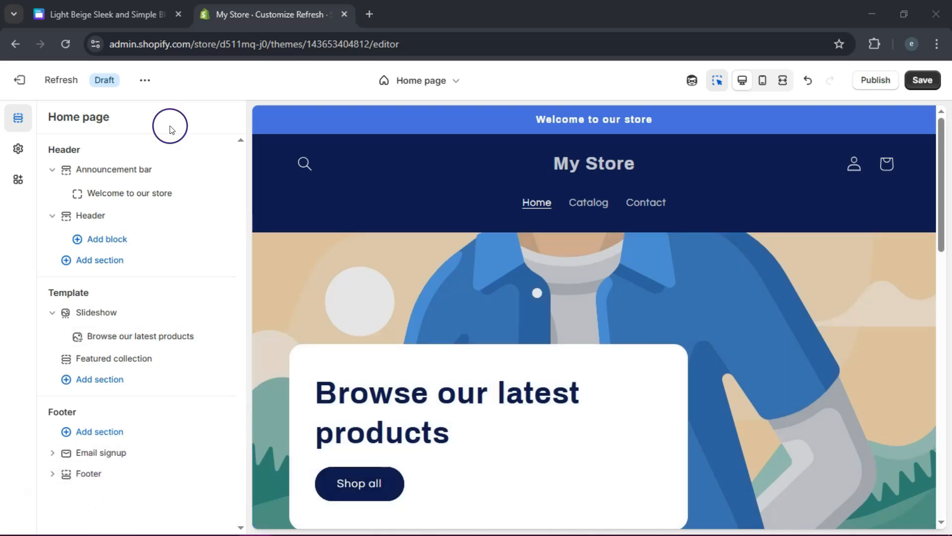
Step: Replace the announcement bar text with "50% off all Tees"
{"action": "left_click", "coordinate": [548, 111]}
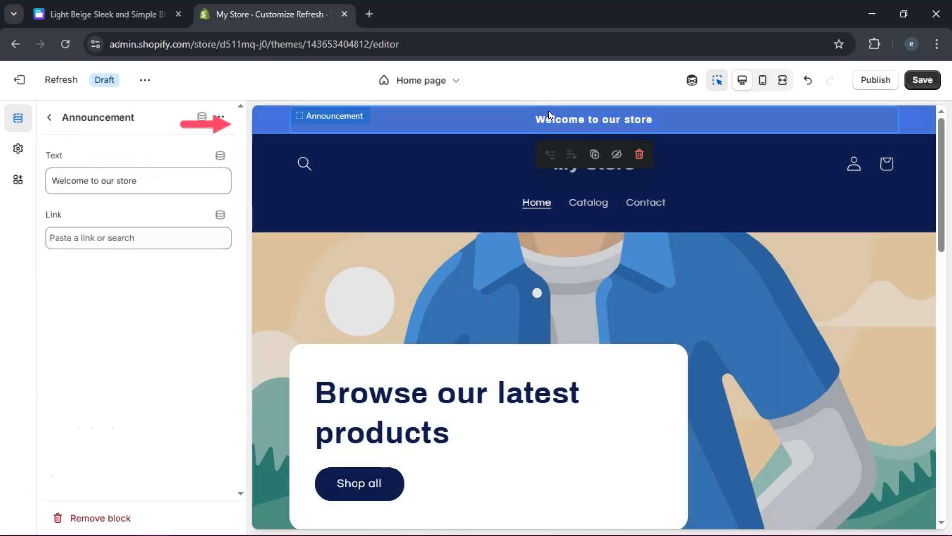
{"action": "left_click", "coordinate": [146, 182]}
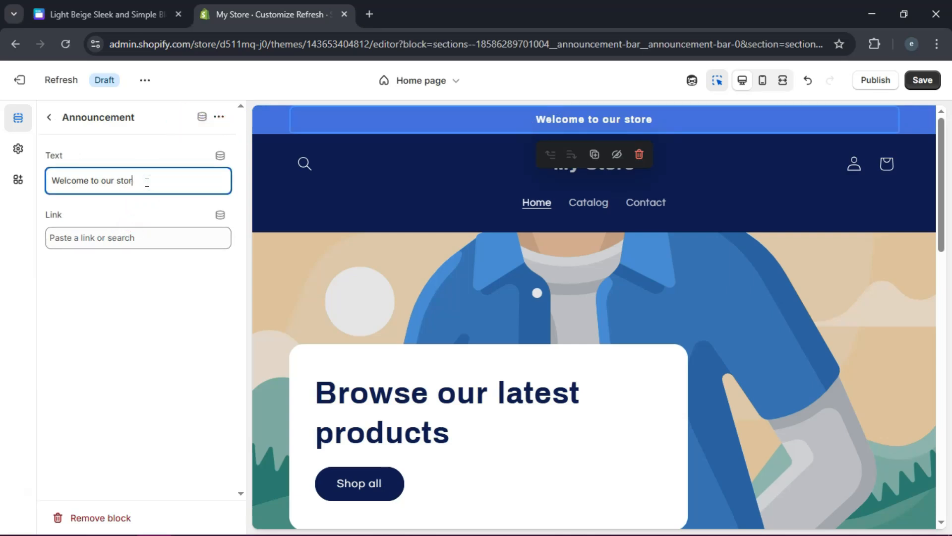
{"action": "key", "text": "BackSpace"}
{"action": "key", "text": "BackSpace"}
{"action": "key", "text": "BackSpace"}
{"action": "key", "text": "BackSpace"}
{"action": "key", "text": "BackSpace"}
{"action": "key", "text": "BackSpace"}
{"action": "key", "text": "BackSpace"}
{"action": "key", "text": "BackSpace"}
{"action": "key", "text": "BackSpace"}
{"action": "key", "text": "BackSpace"}
{"action": "key", "text": "BackSpace"}
{"action": "key", "text": "BackSpace"}
{"action": "type", "text": "50% off all Tees"}
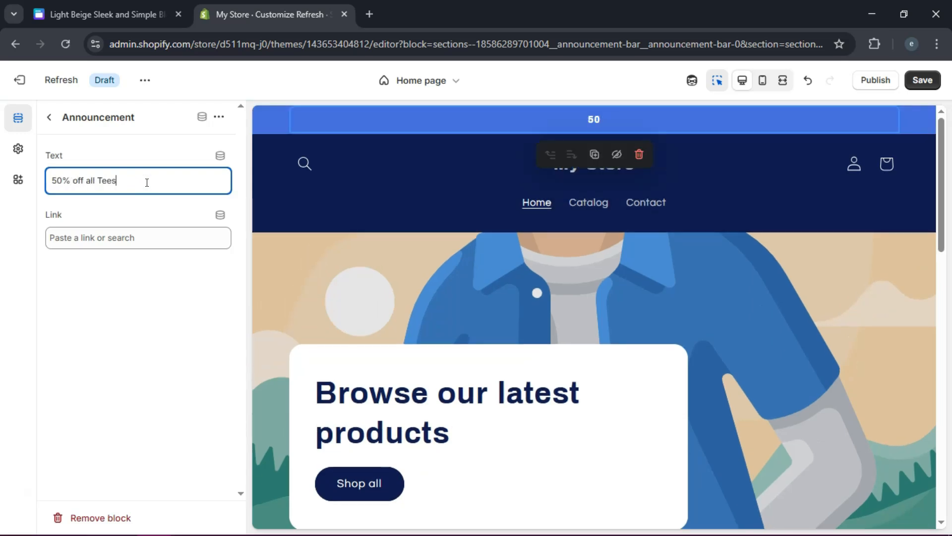
{"action": "left_click", "coordinate": [152, 309]}
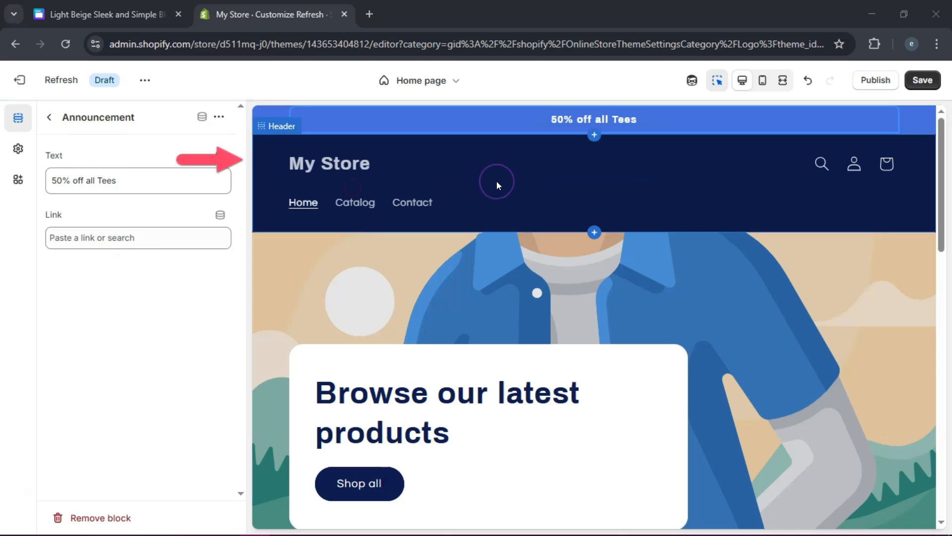
Step: Set the logo2 image as the store logo in the theme settings linked from the header
{"action": "left_click", "coordinate": [498, 183]}
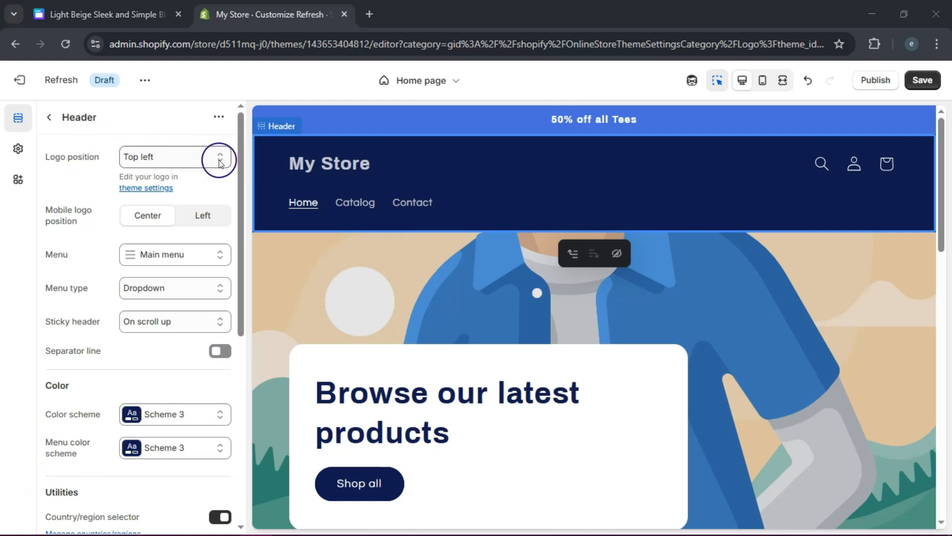
{"action": "left_click", "coordinate": [150, 189]}
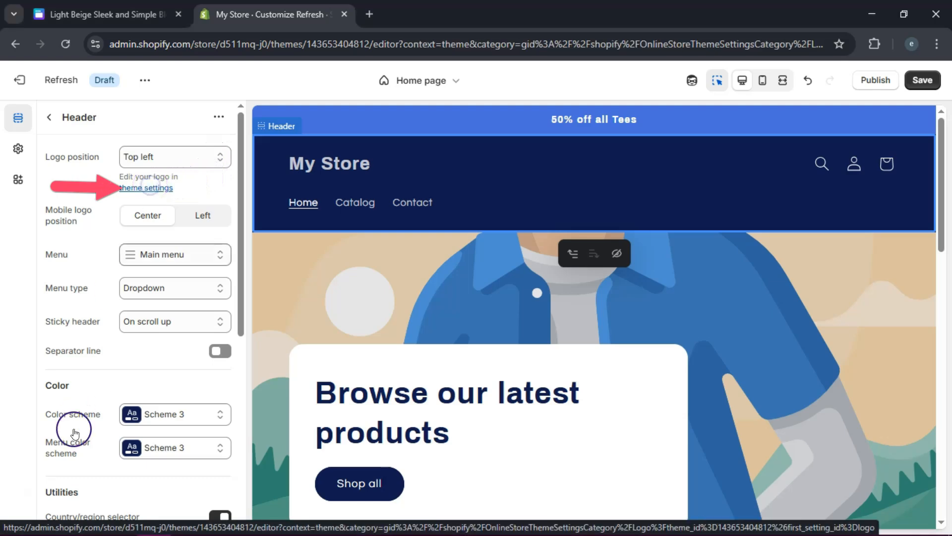
{"action": "left_click", "coordinate": [162, 201]}
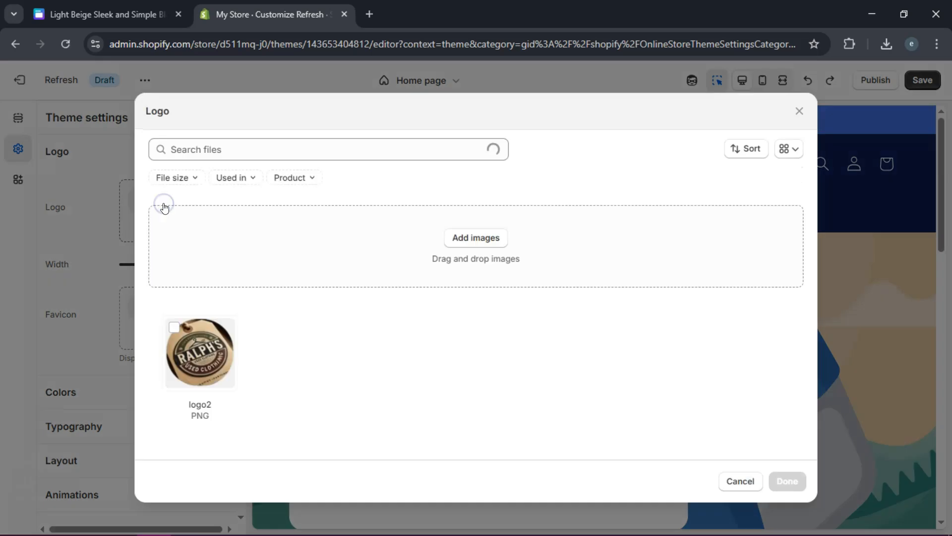
{"action": "left_click", "coordinate": [196, 349]}
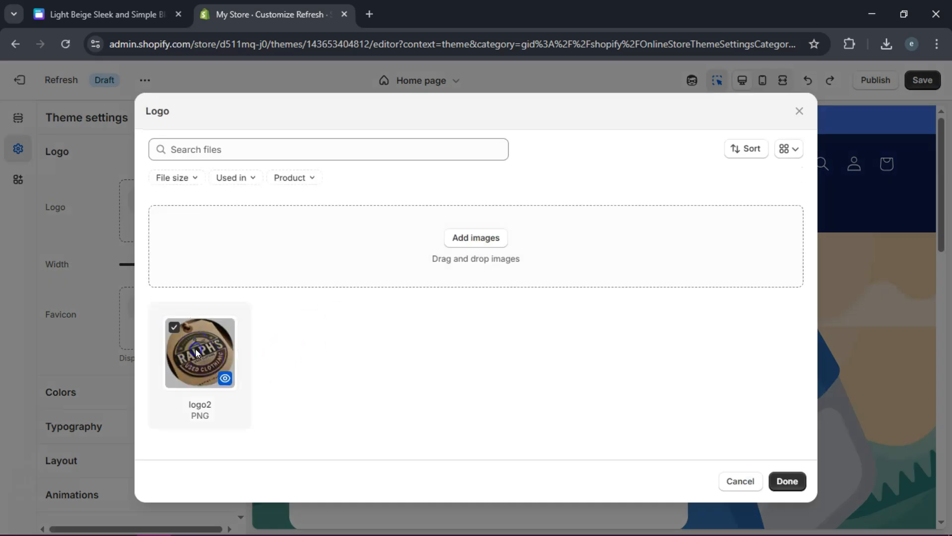
{"action": "left_click", "coordinate": [788, 481]}
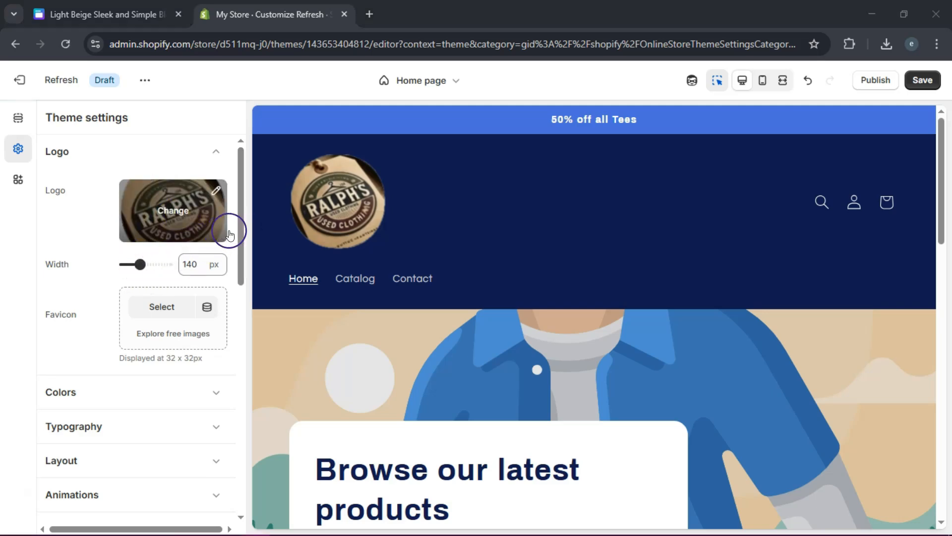
{"action": "left_click_drag", "start_coordinate": [239, 230], "coordinate": [233, 318]}
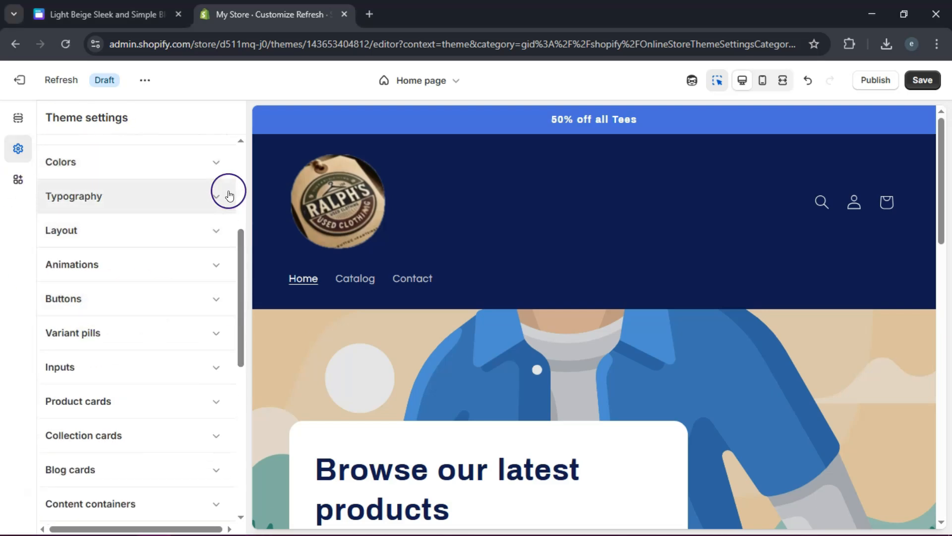
{"action": "left_click_drag", "start_coordinate": [238, 263], "coordinate": [241, 183]}
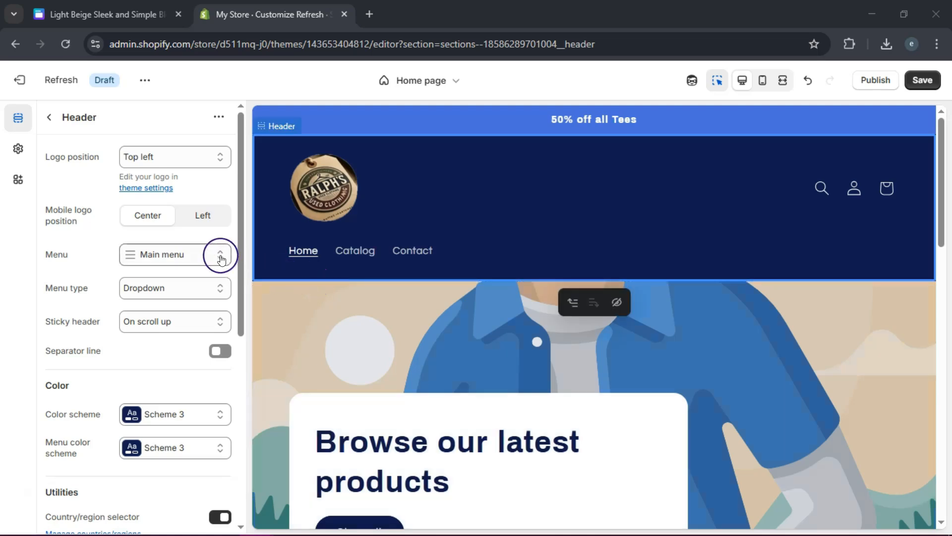
Step: Open the header's main menu for editing and relabel its Catalog item as "Shop"
{"action": "left_click", "coordinate": [127, 256]}
{"action": "left_click", "coordinate": [149, 310]}
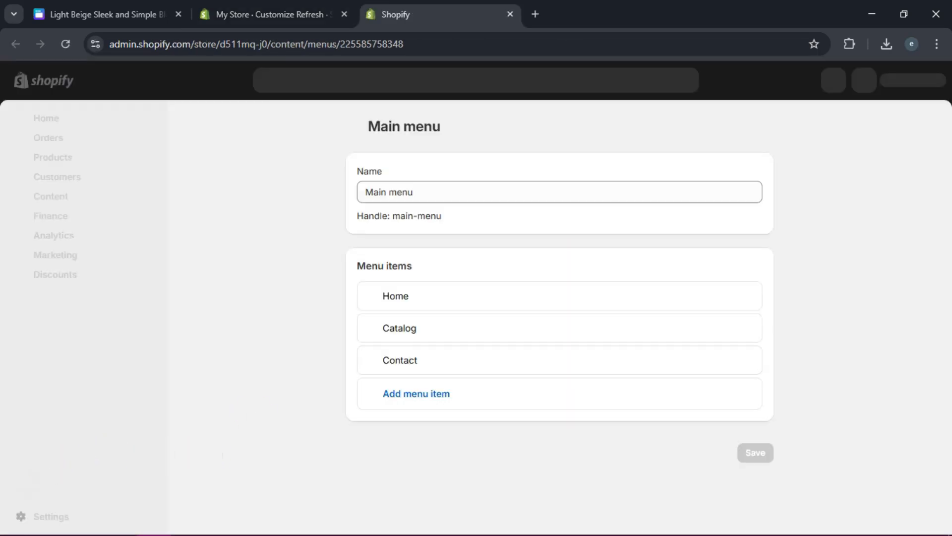
{"action": "mouse_move", "coordinate": [454, 281]}
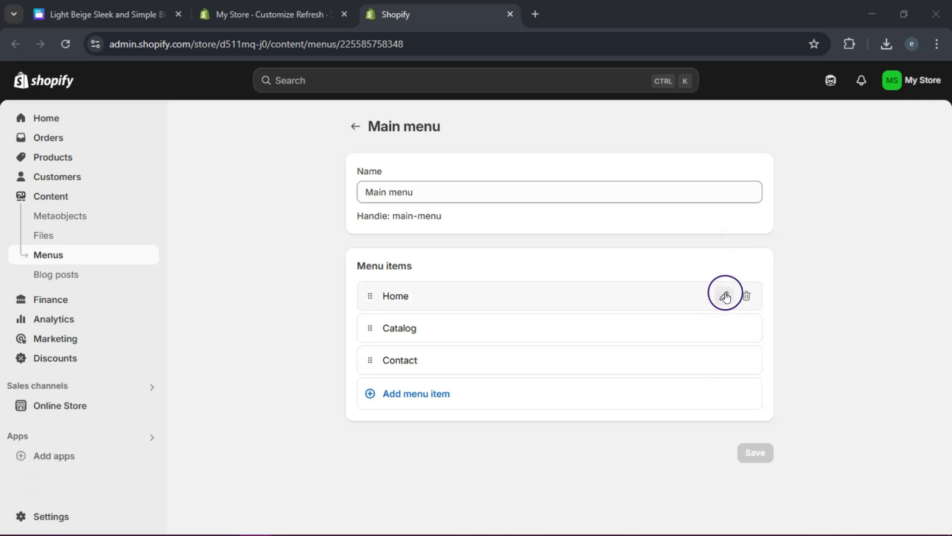
{"action": "left_click", "coordinate": [725, 296]}
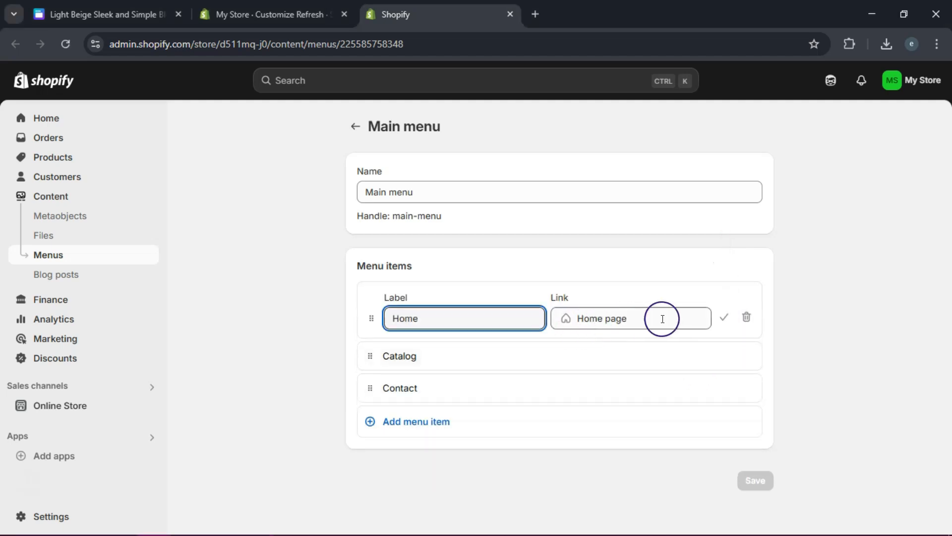
{"action": "left_click", "coordinate": [724, 357]}
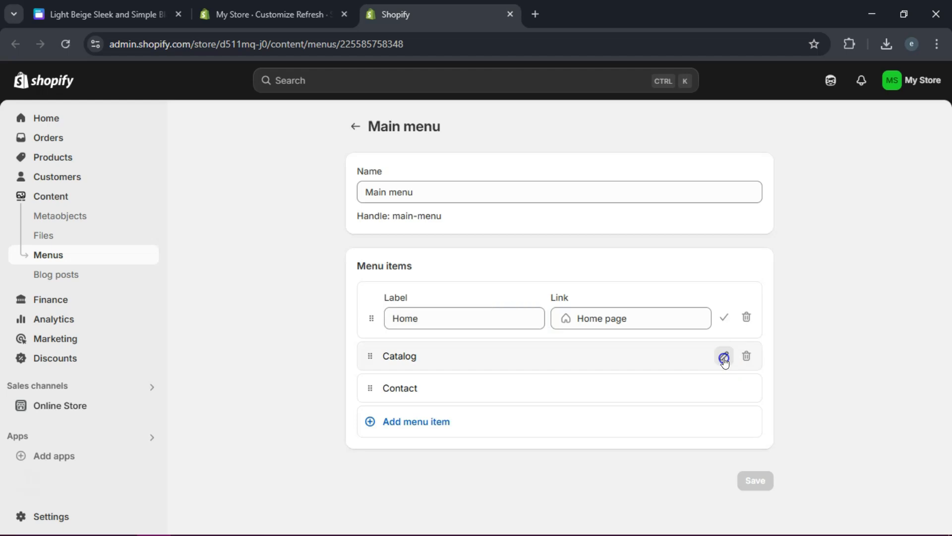
{"action": "left_click", "coordinate": [429, 388]}
{"action": "key", "text": "BackSpace"}
{"action": "key", "text": "BackSpace"}
{"action": "key", "text": "BackSpace"}
{"action": "key", "text": "BackSpace"}
{"action": "key", "text": "BackSpace"}
{"action": "key", "text": "BackSpace"}
{"action": "key", "text": "BackSpace"}
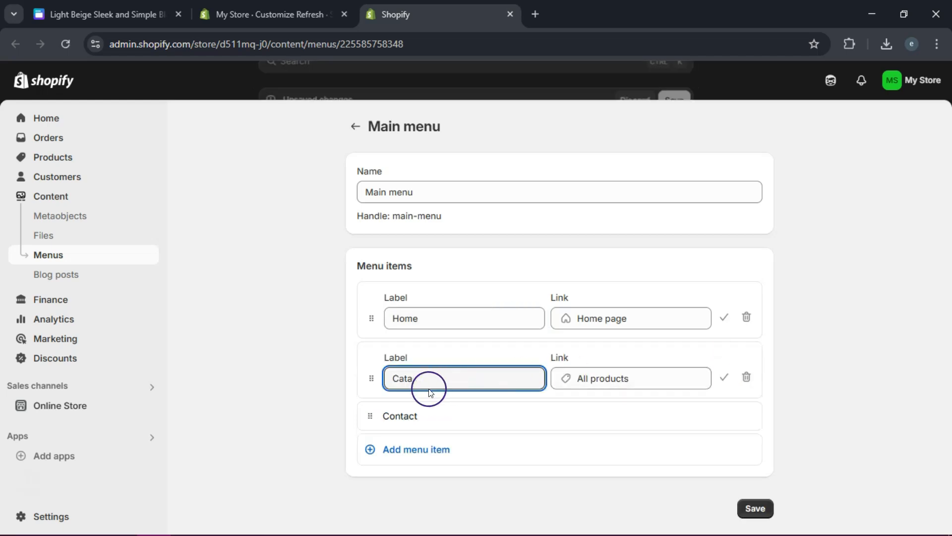
{"action": "type", "text": "Shop"}
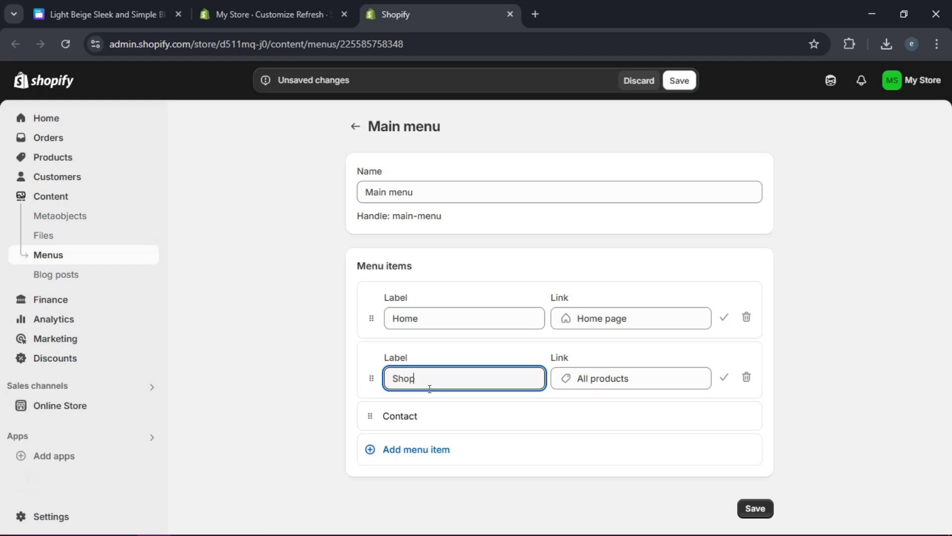
{"action": "left_click", "coordinate": [724, 377]}
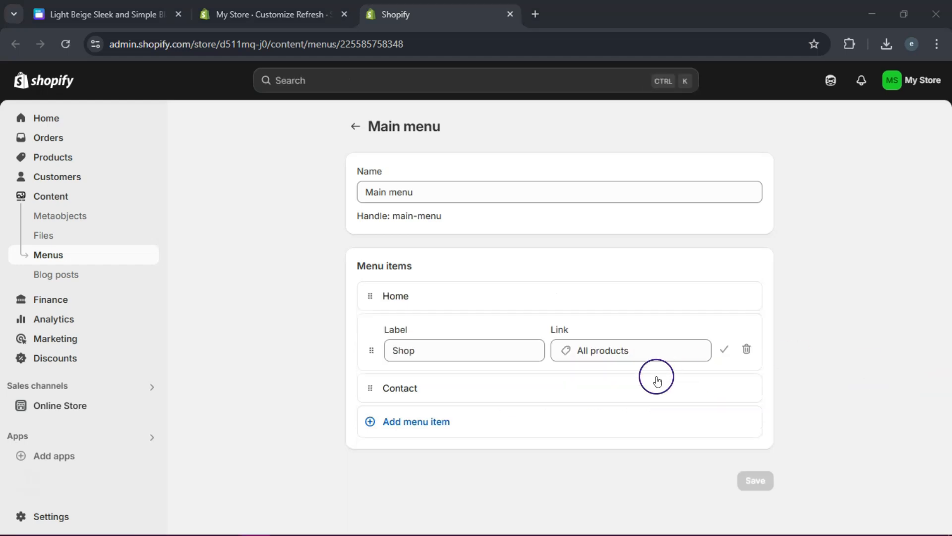
Step: Relabel the Contact menu item as "Contact Us", save the main menu and return to the theme editor
{"action": "left_click", "coordinate": [729, 356]}
{"action": "left_click", "coordinate": [675, 363]}
{"action": "left_click", "coordinate": [495, 374]}
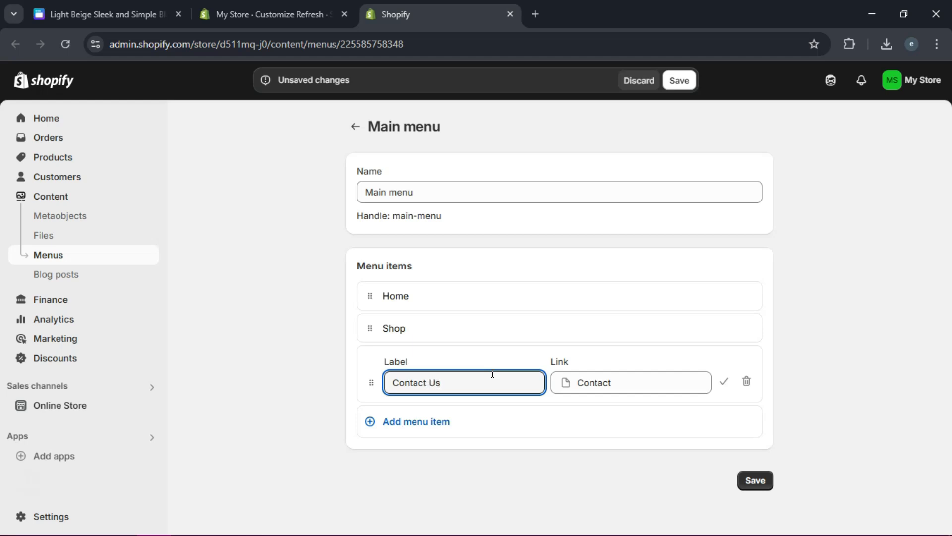
{"action": "left_click", "coordinate": [745, 381]}
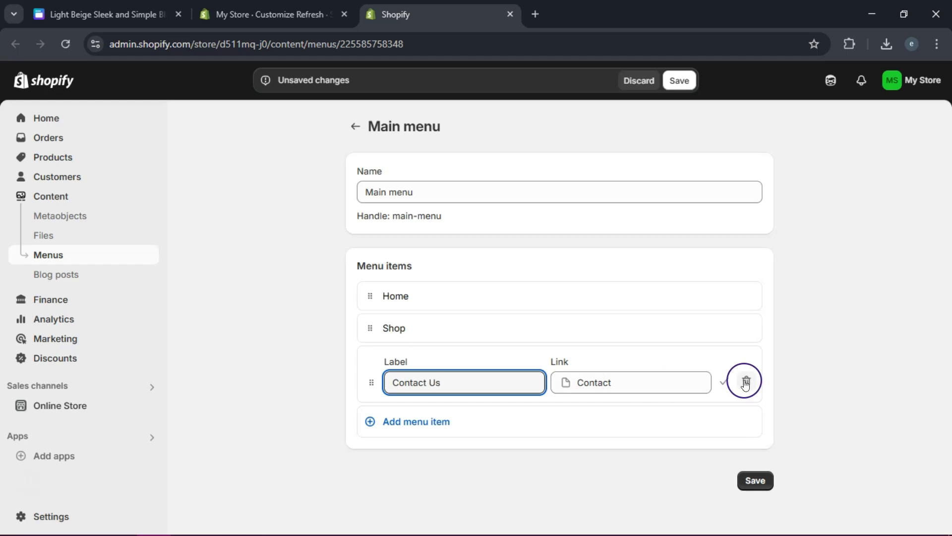
{"action": "left_click", "coordinate": [723, 387]}
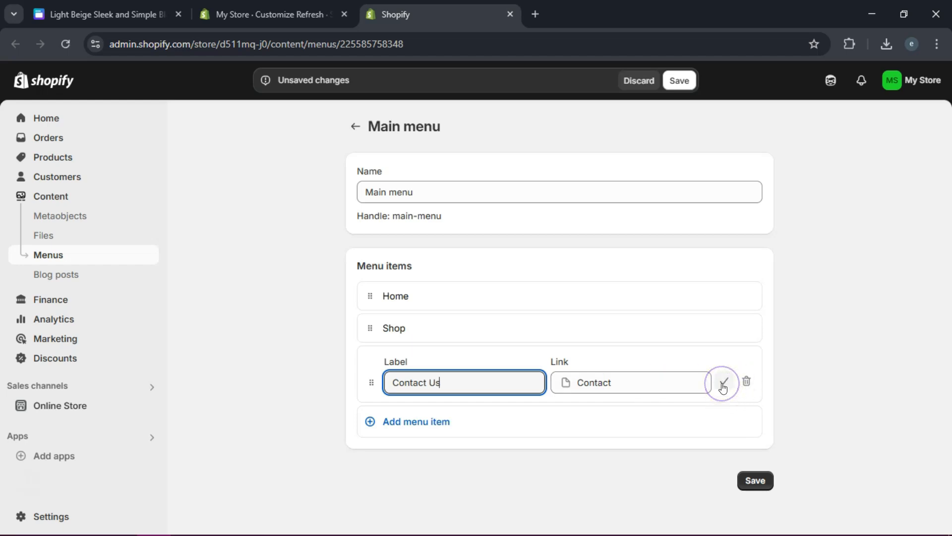
{"action": "left_click", "coordinate": [764, 458]}
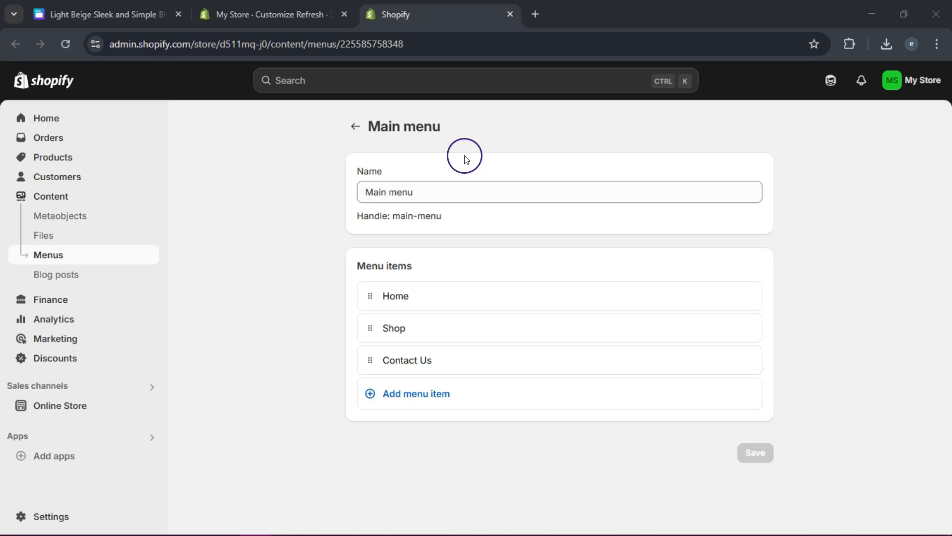
{"action": "left_click", "coordinate": [508, 14]}
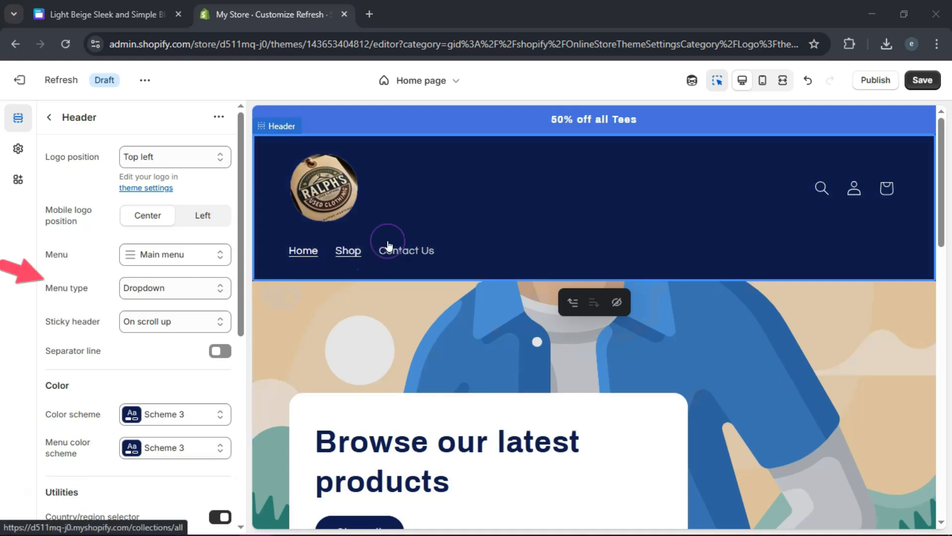
Step: Set the header's menu type to Drawer and check the drawer by opening and closing it in the preview
{"action": "left_click", "coordinate": [221, 292]}
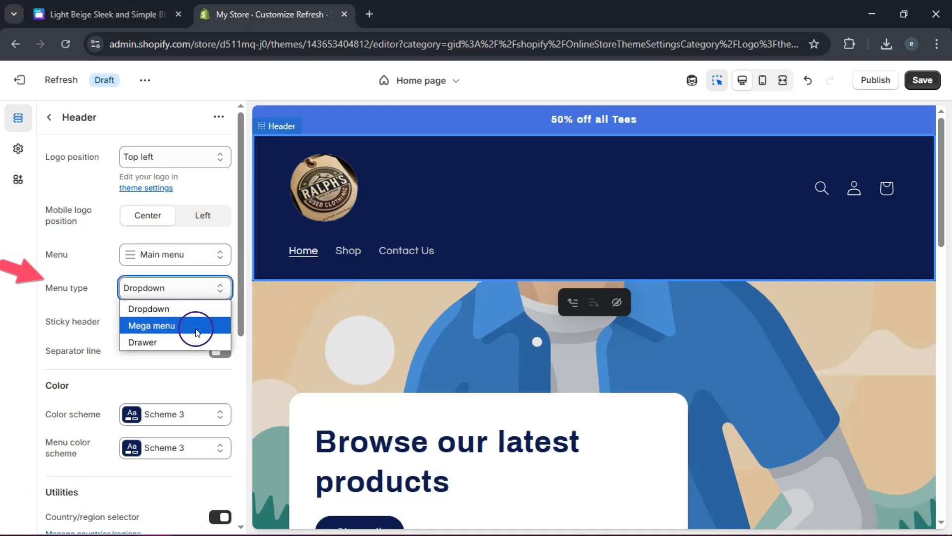
{"action": "left_click", "coordinate": [185, 341]}
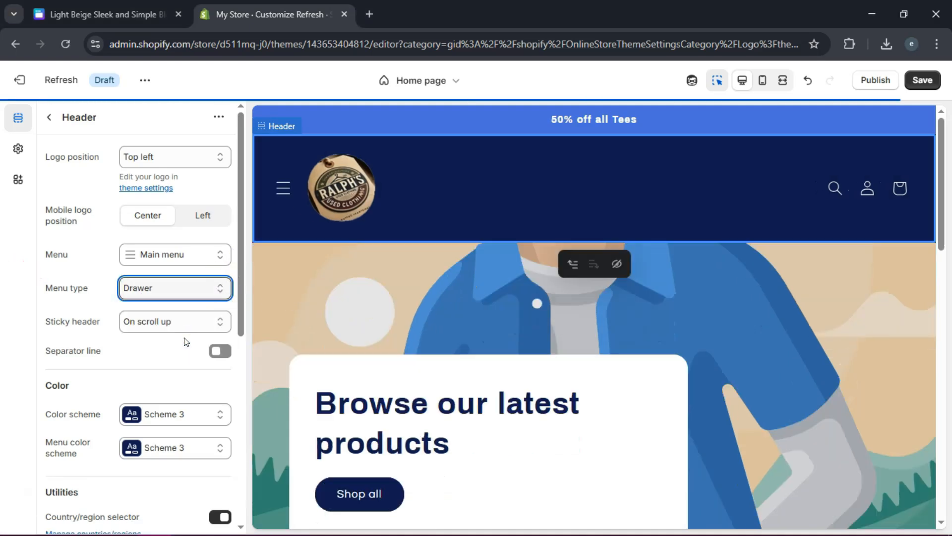
{"action": "left_click", "coordinate": [283, 191]}
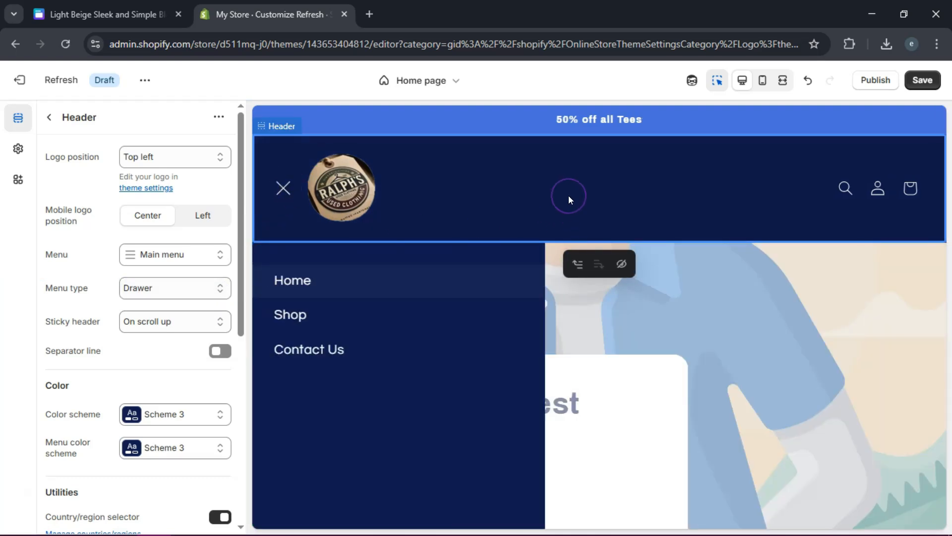
{"action": "left_click", "coordinate": [283, 188]}
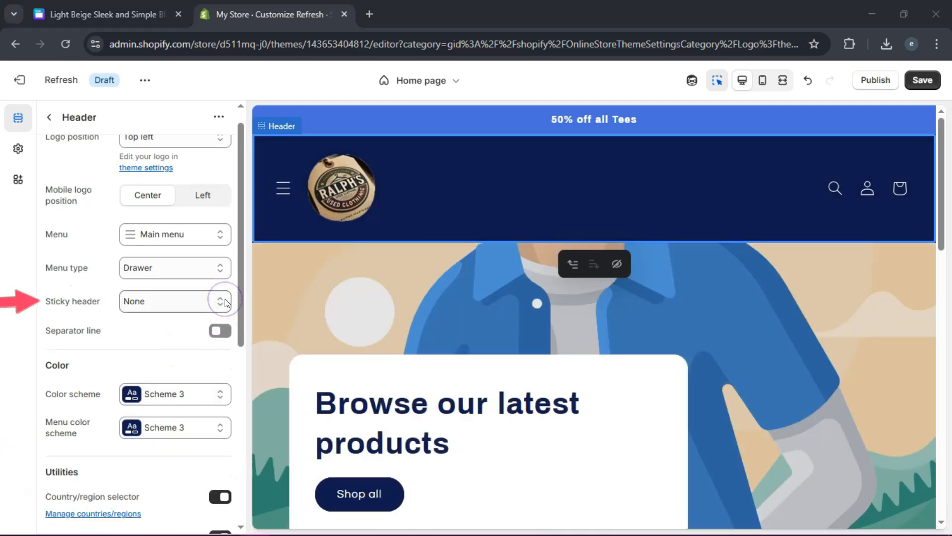
Step: Set the sticky header to "Always, reduce logo size" and check its behaviour in the preview
{"action": "left_click", "coordinate": [221, 304]}
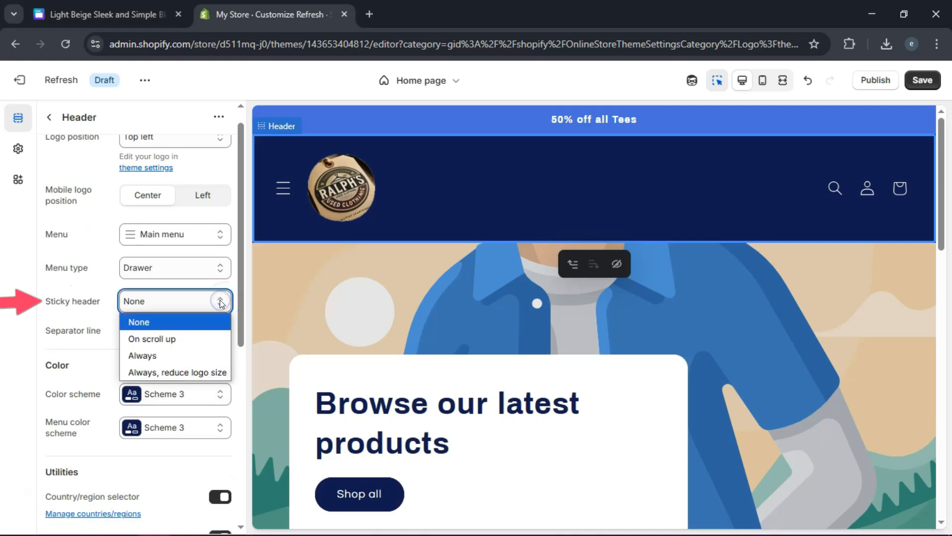
{"action": "left_click", "coordinate": [184, 373]}
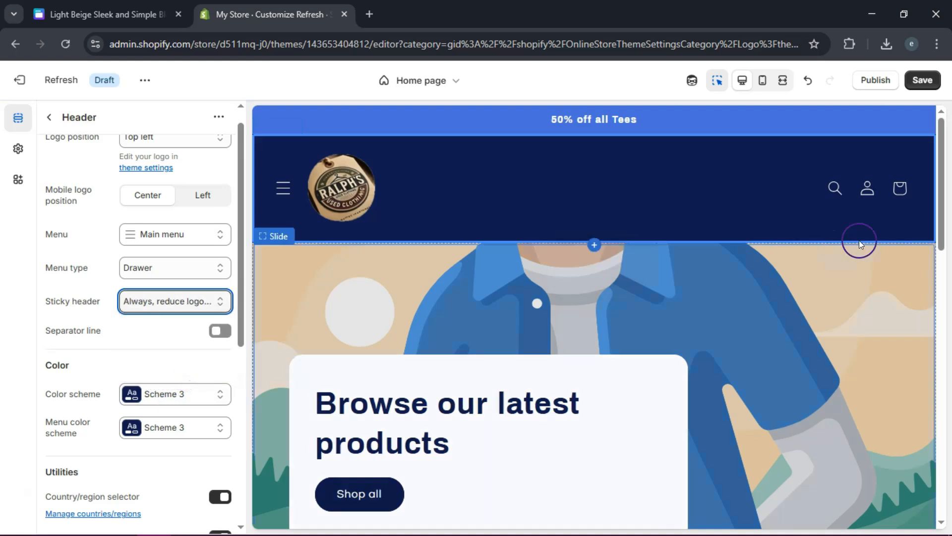
{"action": "mouse_move", "coordinate": [943, 196]}
{"action": "left_mouse_down"}
{"action": "mouse_move", "coordinate": [943, 296]}
{"action": "mouse_move", "coordinate": [947, 206]}
{"action": "left_mouse_up"}
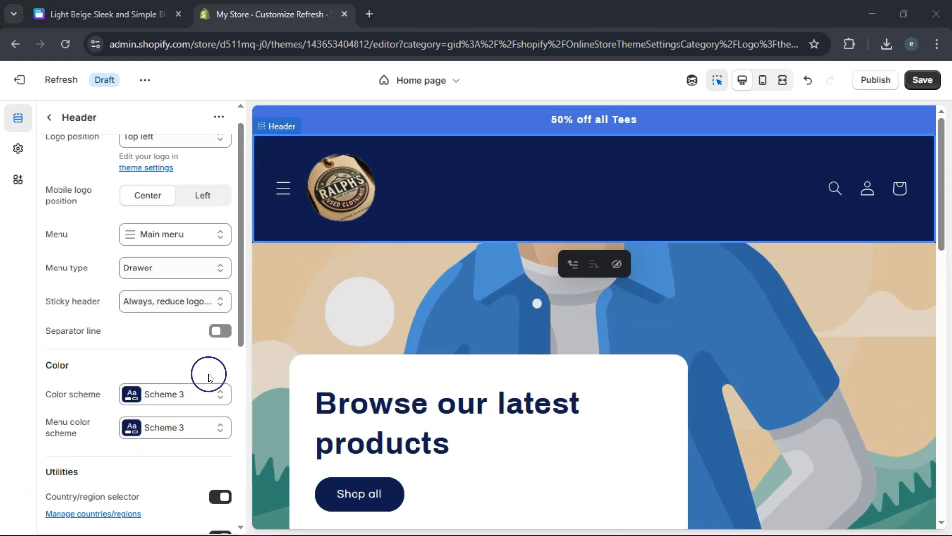
Step: Upload the canva_imagebackground file and set it as the image of the home page slide
{"action": "left_click_drag", "start_coordinate": [240, 309], "coordinate": [258, 266]}
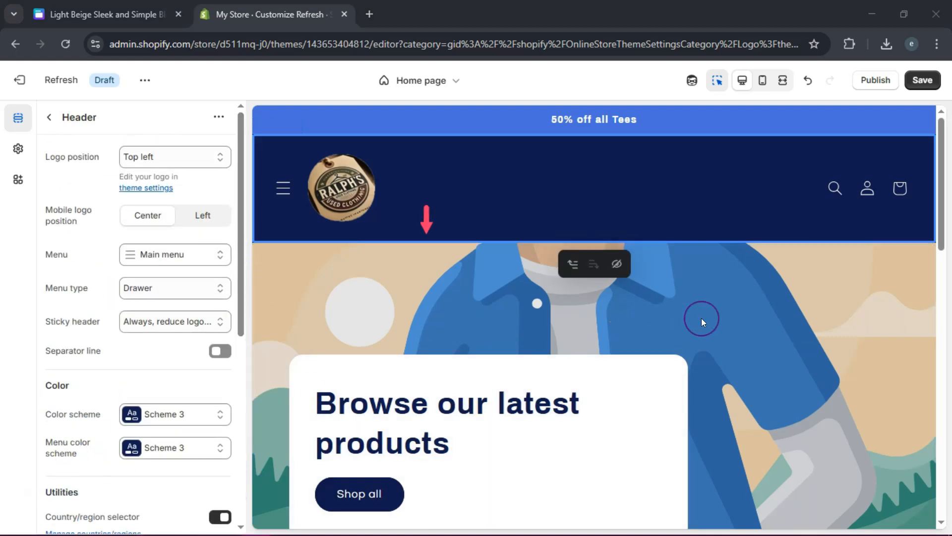
{"action": "left_click", "coordinate": [791, 314]}
{"action": "left_click_drag", "start_coordinate": [941, 226], "coordinate": [843, 228]}
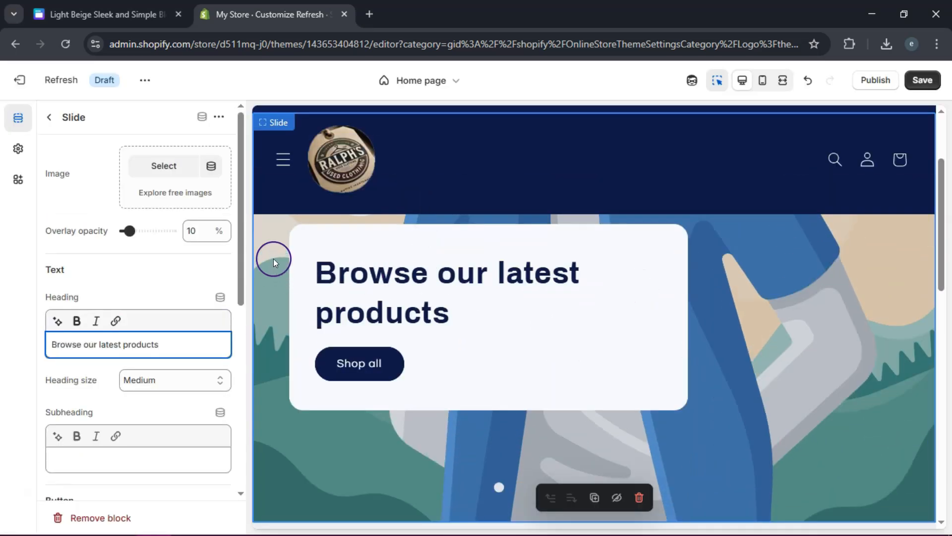
{"action": "left_click", "coordinate": [163, 169]}
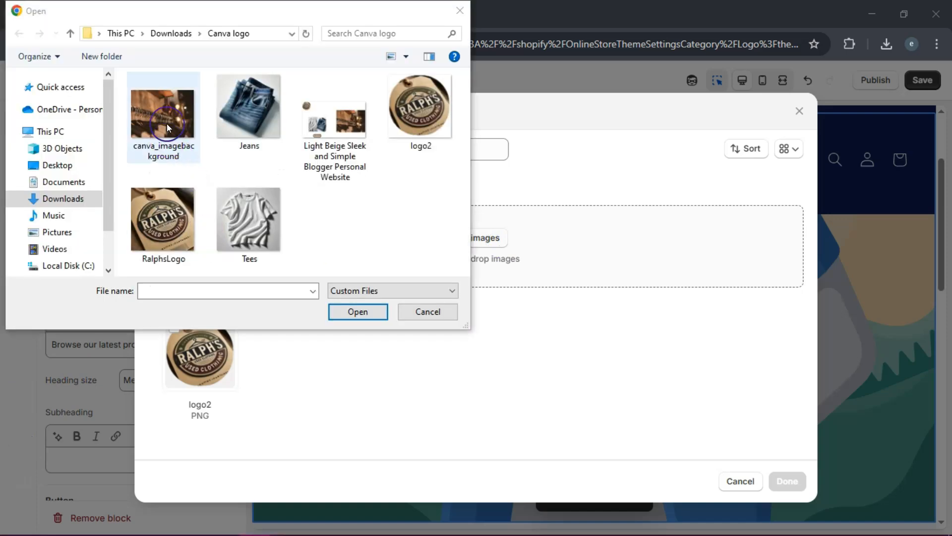
{"action": "left_click", "coordinate": [167, 124]}
{"action": "left_click", "coordinate": [367, 312]}
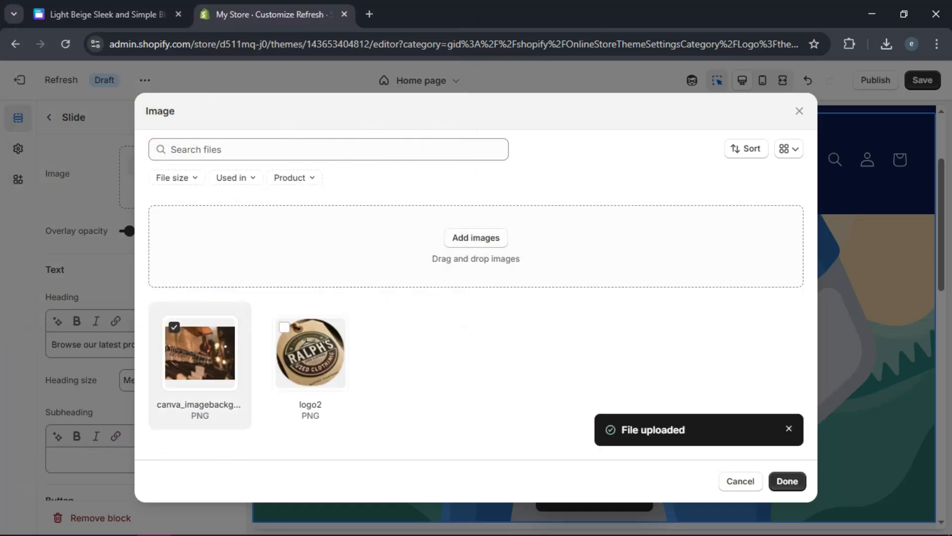
{"action": "left_click", "coordinate": [792, 481]}
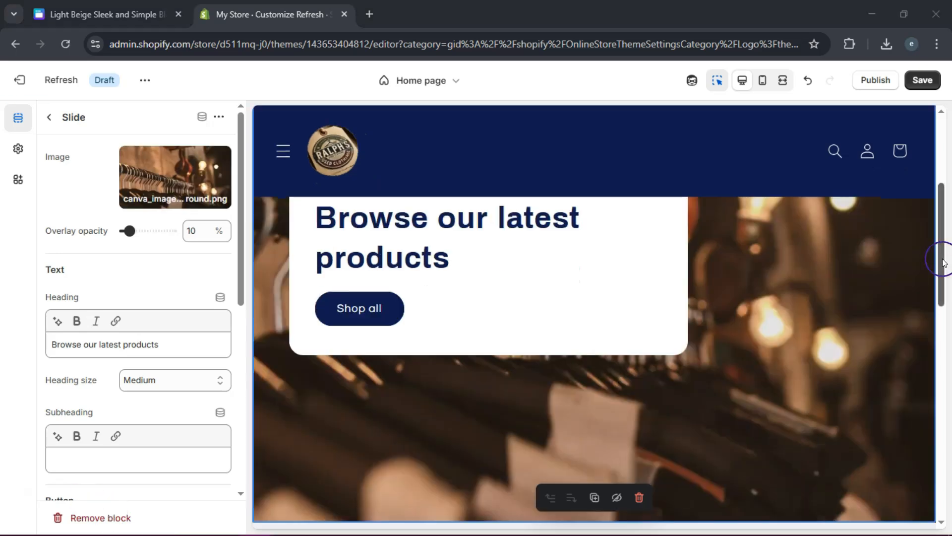
{"action": "left_click_drag", "start_coordinate": [944, 263], "coordinate": [948, 214]}
Step: Replace the slide's heading with "Discover Unique Finds for Every Occasion"
{"action": "left_click", "coordinate": [166, 341]}
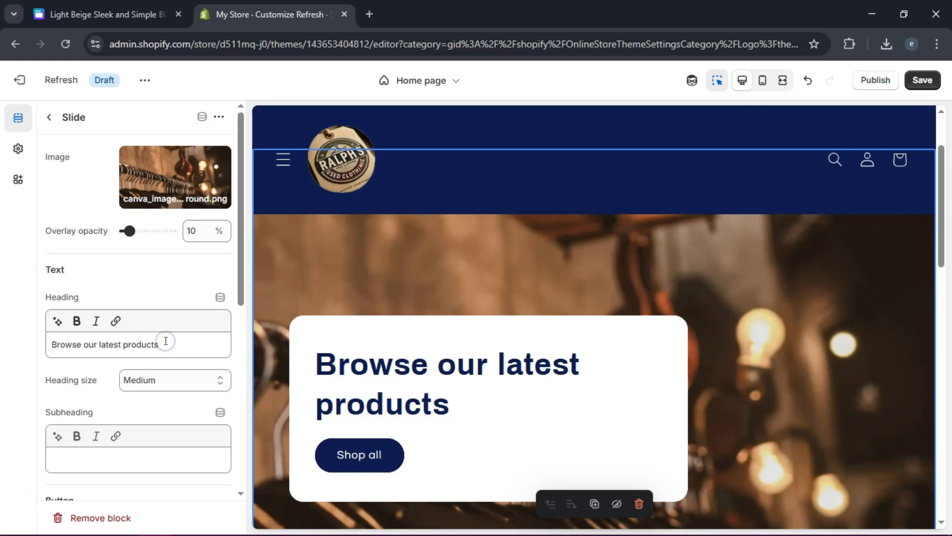
{"action": "key", "text": "BackSpace"}
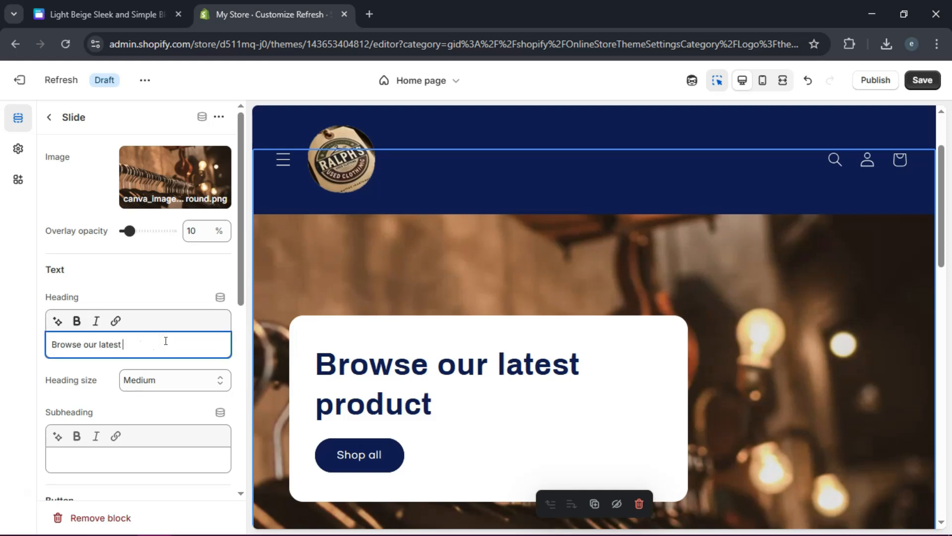
{"action": "key", "text": "BackSpace"}
{"action": "key", "text": "BackSpace"}
{"action": "key", "text": "BackSpace"}
{"action": "key", "text": "BackSpace"}
{"action": "key", "text": "BackSpace"}
{"action": "key", "text": "BackSpace"}
{"action": "key", "text": "BackSpace"}
{"action": "key", "text": "BackSpace"}
{"action": "key", "text": "BackSpace"}
{"action": "key", "text": "BackSpace"}
{"action": "key", "text": "BackSpace"}
{"action": "key", "text": "BackSpace"}
{"action": "key", "text": "BackSpace"}
{"action": "key", "text": "BackSpace"}
{"action": "key", "text": "BackSpace"}
{"action": "key", "text": "BackSpace"}
{"action": "key", "text": "BackSpace"}
{"action": "key", "text": "BackSpace"}
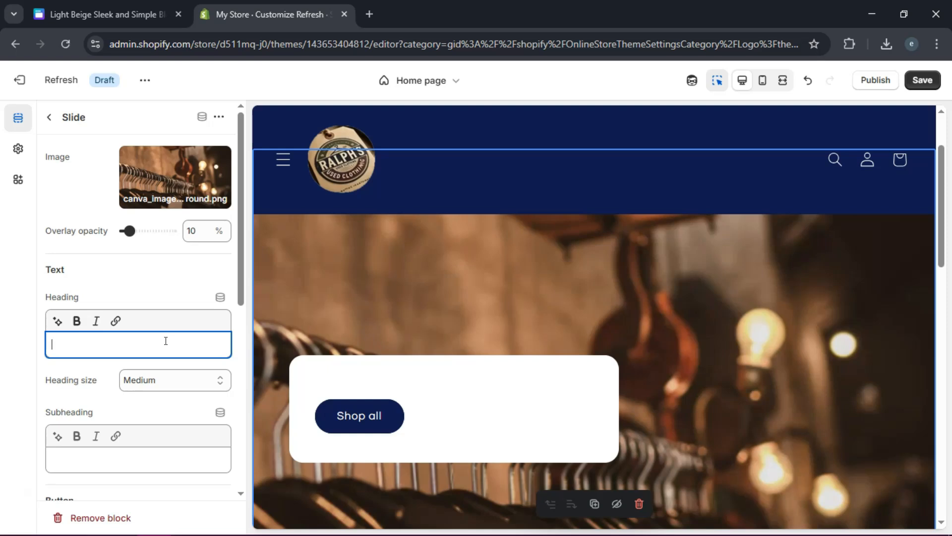
{"action": "type", "text": "d"}
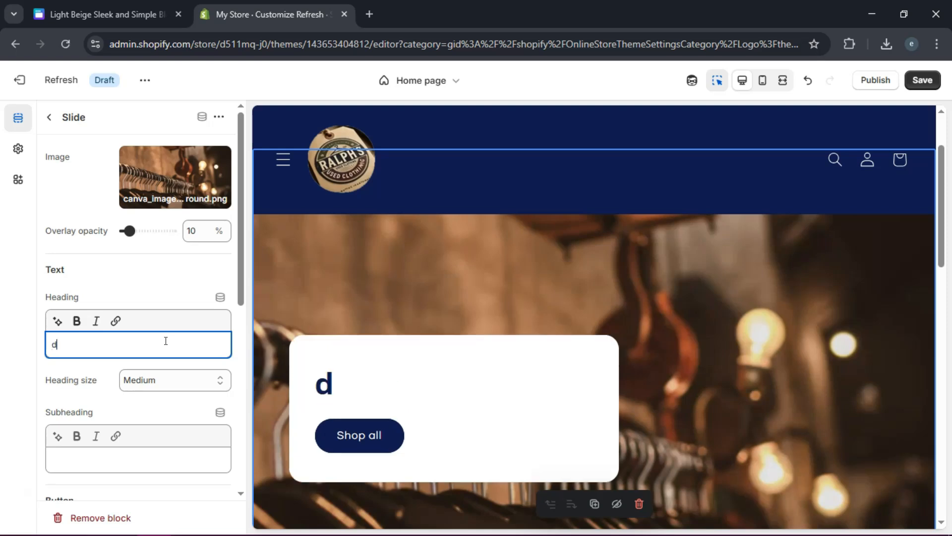
{"action": "key", "text": "BackSpace"}
{"action": "type", "text": "Di"}
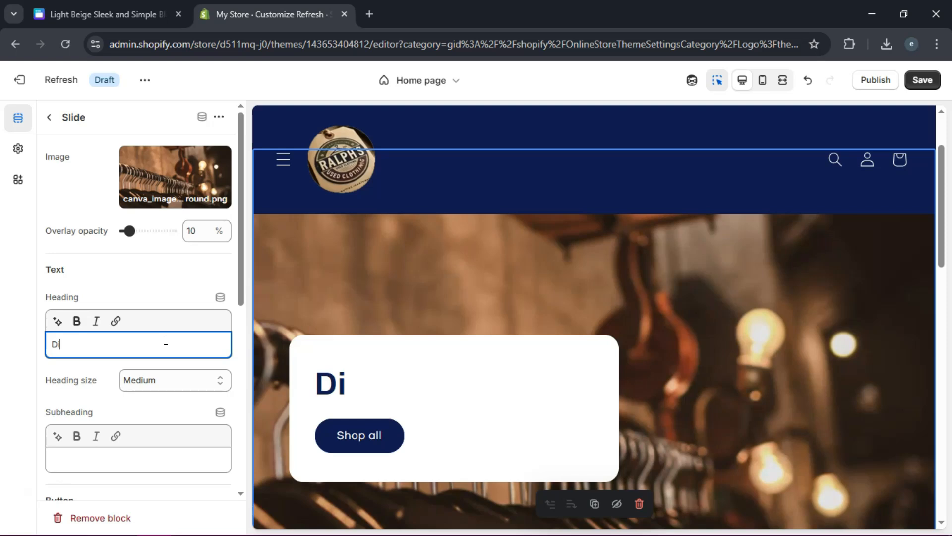
{"action": "type", "text": "scov"}
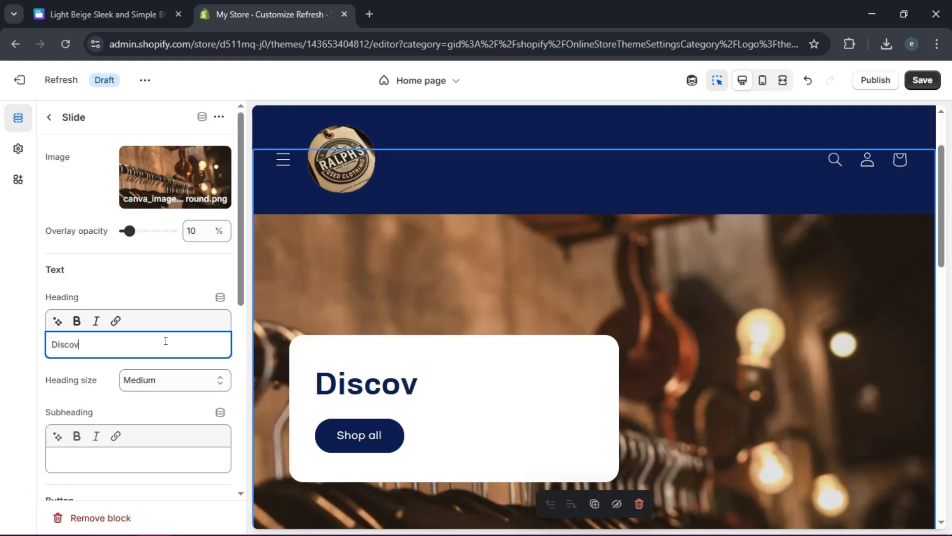
{"action": "type", "text": "er Uniw"}
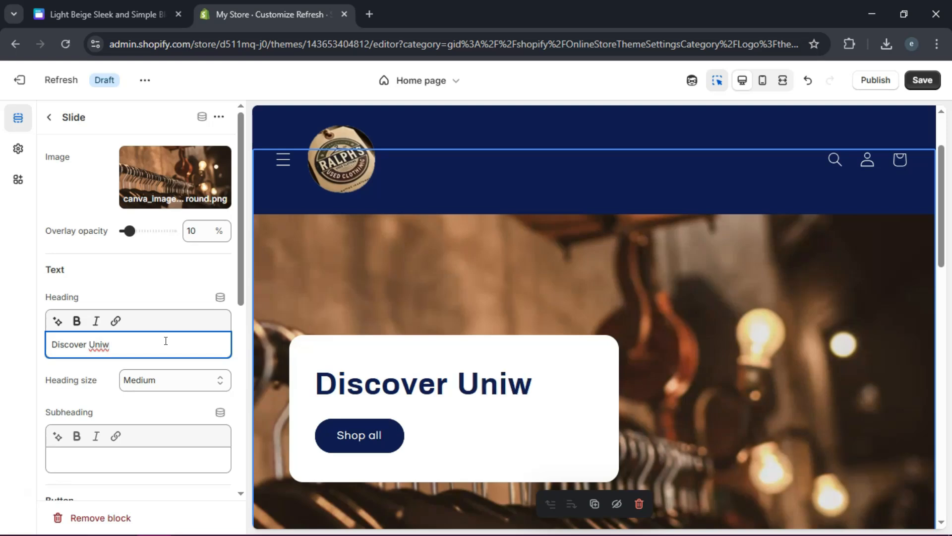
{"action": "key", "text": "BackSpace"}
{"action": "type", "text": "que Finds"}
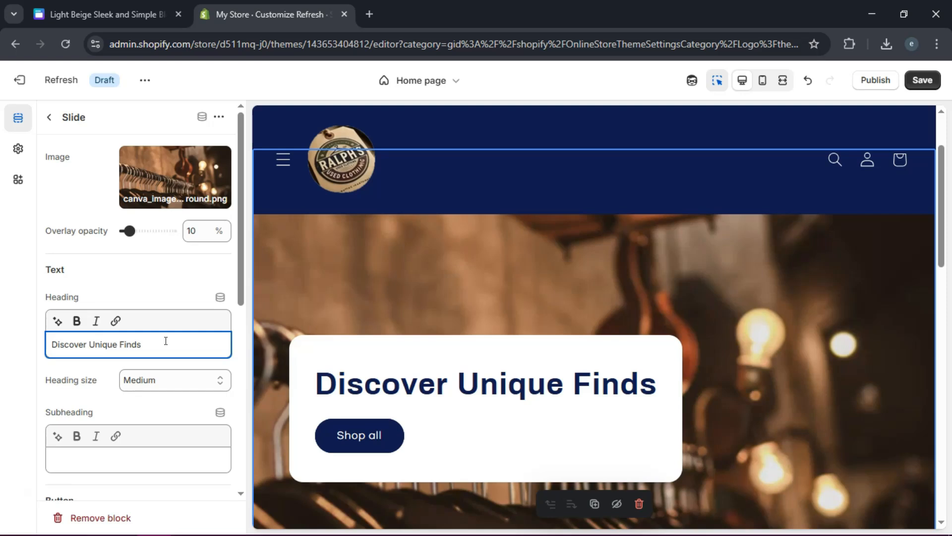
{"action": "type", "text": " for Every"}
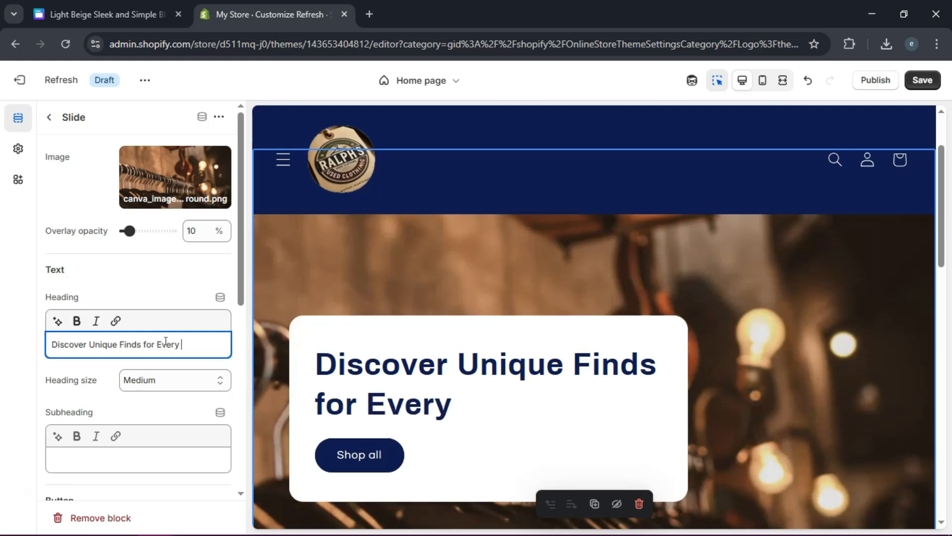
{"action": "type", "text": " Occasion"}
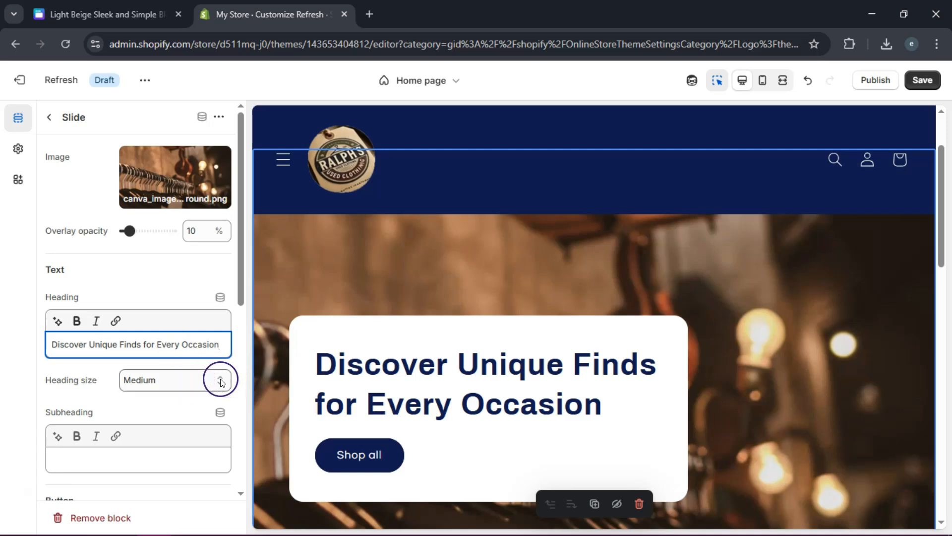
Step: Change the slide's button label to "Shop Now"
{"action": "scroll", "coordinate": [113, 373], "scroll_direction": "down", "scroll_amount": 3}
{"action": "left_click", "coordinate": [113, 373]}
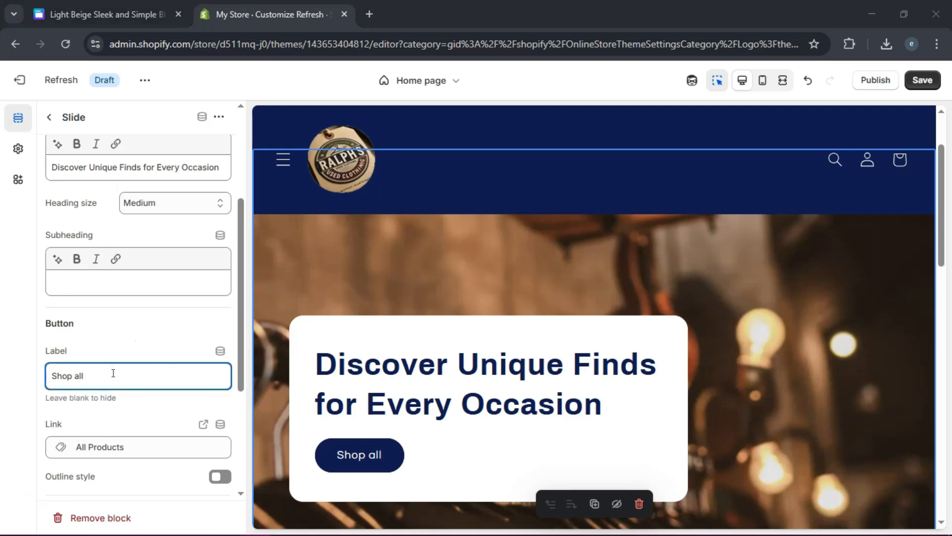
{"action": "left_click", "coordinate": [113, 373]}
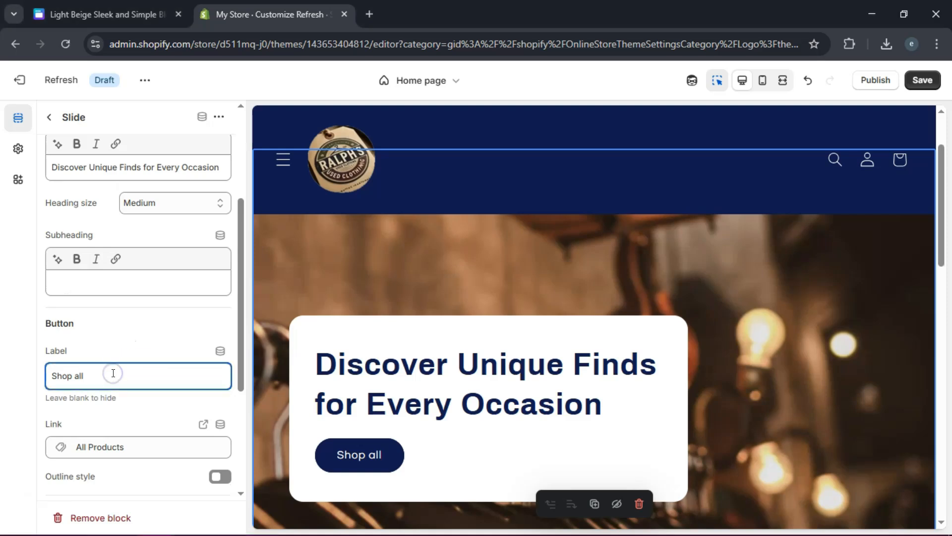
{"action": "type", "text": "Now"}
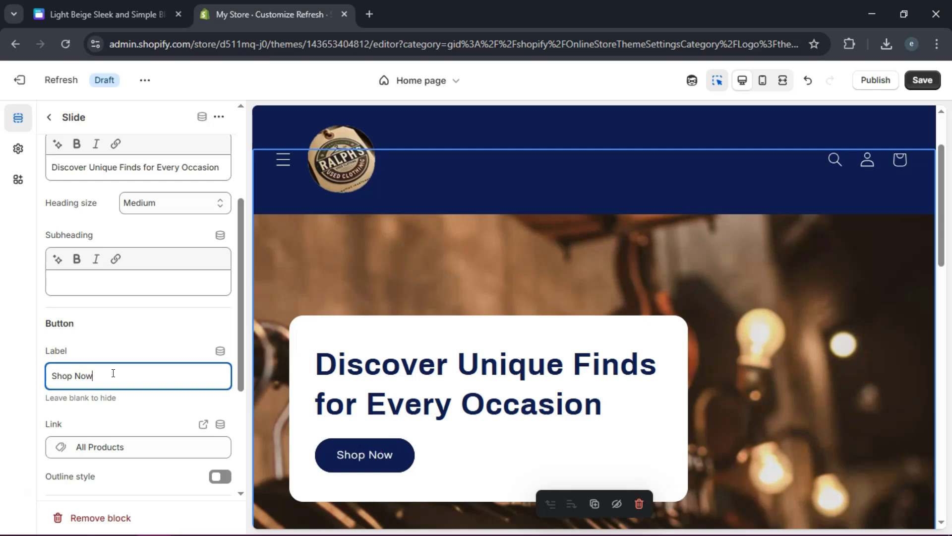
{"action": "left_click", "coordinate": [164, 317]}
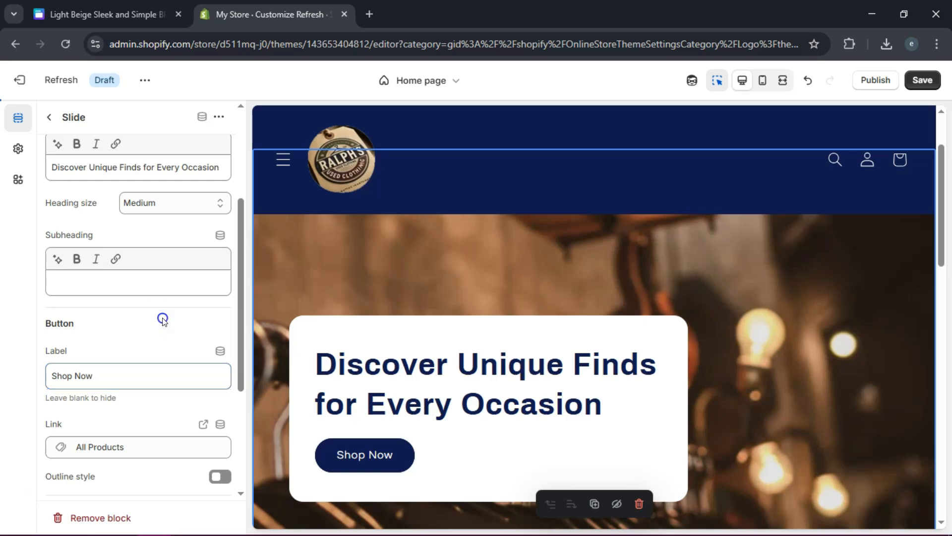
Step: Try the outline style on the slide's Shop Now button and switch it back off
{"action": "left_click_drag", "start_coordinate": [237, 345], "coordinate": [241, 385]}
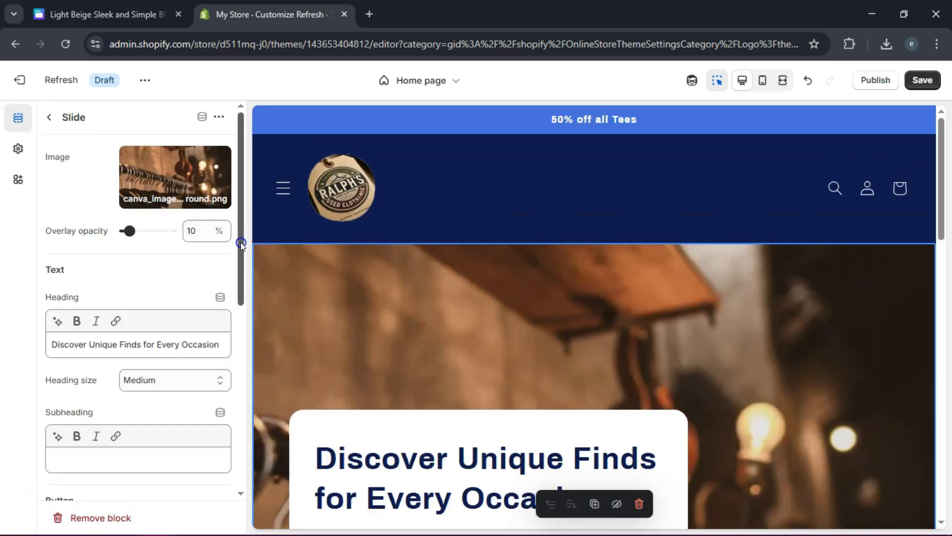
{"action": "mouse_move", "coordinate": [240, 242]}
{"action": "left_mouse_down"}
{"action": "mouse_move", "coordinate": [240, 282]}
{"action": "mouse_move", "coordinate": [244, 259]}
{"action": "left_mouse_up"}
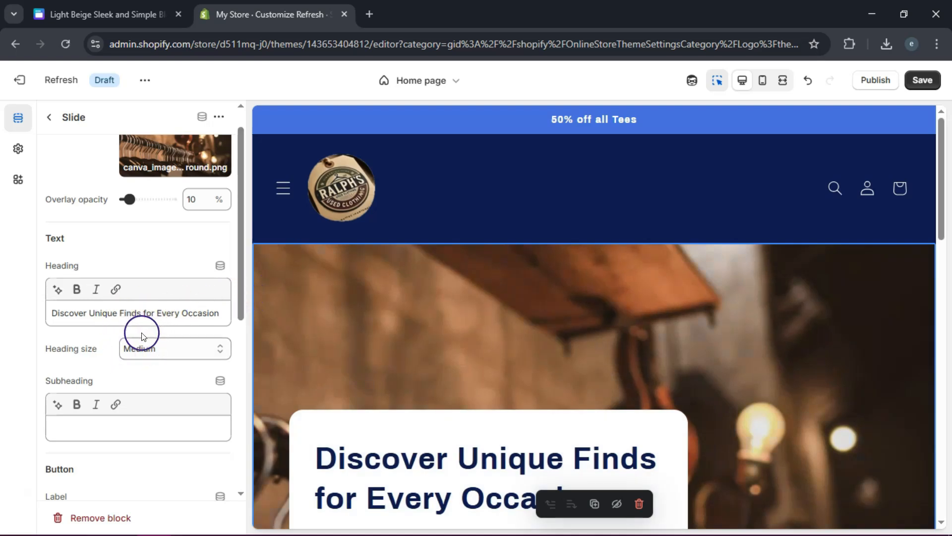
{"action": "left_click_drag", "start_coordinate": [239, 307], "coordinate": [235, 396]}
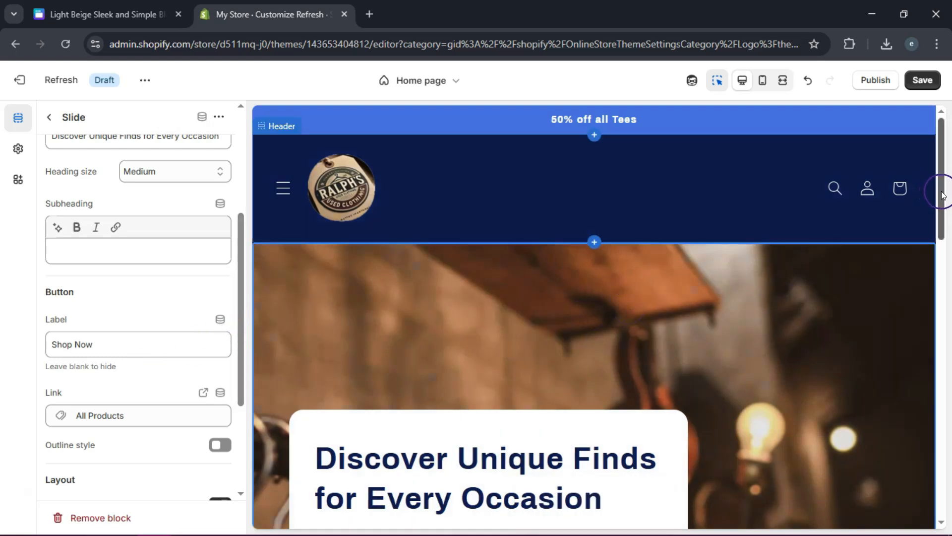
{"action": "left_click_drag", "start_coordinate": [939, 187], "coordinate": [940, 254]}
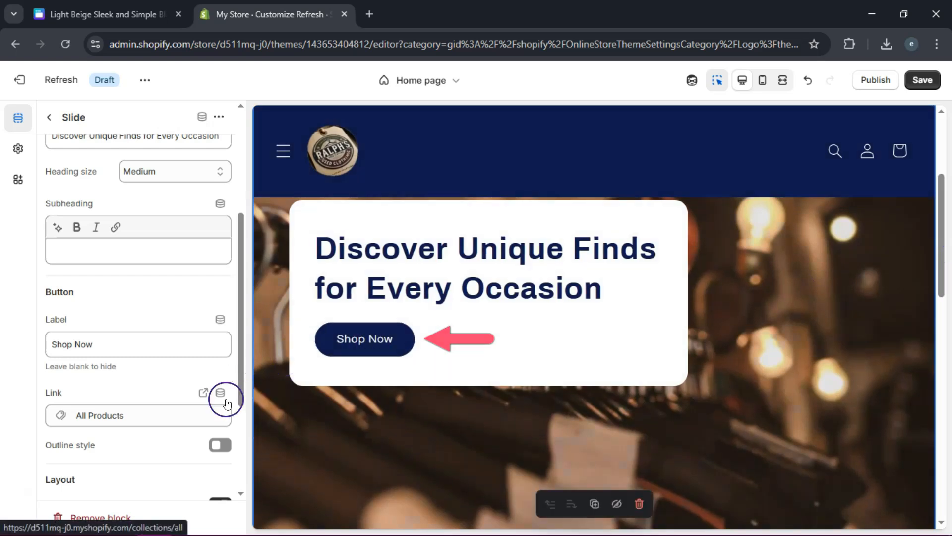
{"action": "left_click", "coordinate": [222, 450]}
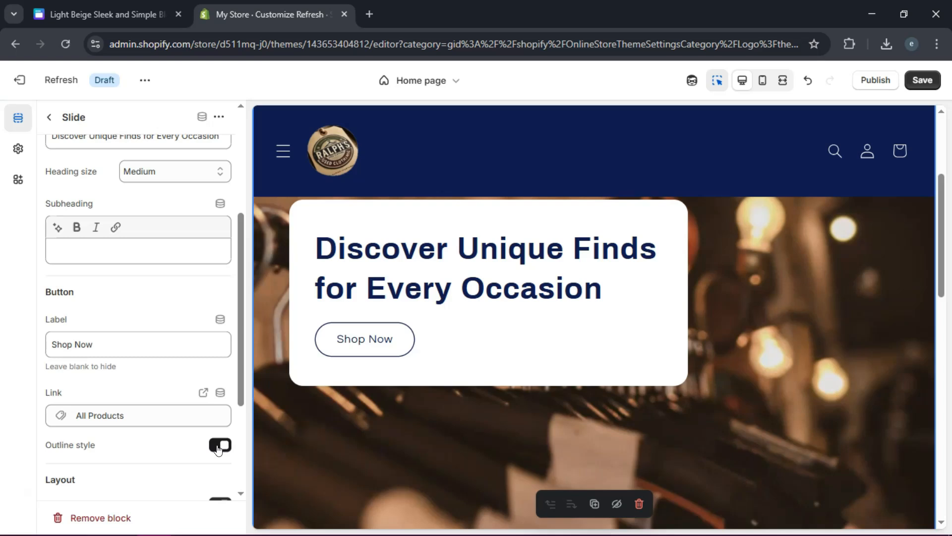
{"action": "left_click", "coordinate": [219, 446]}
{"action": "left_click_drag", "start_coordinate": [240, 282], "coordinate": [241, 180]}
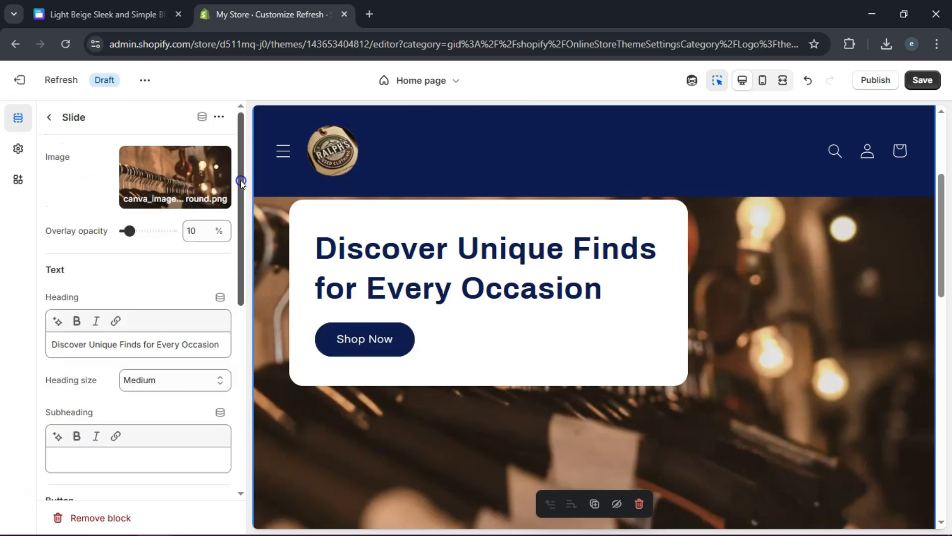
{"action": "left_click_drag", "start_coordinate": [940, 241], "coordinate": [943, 178]}
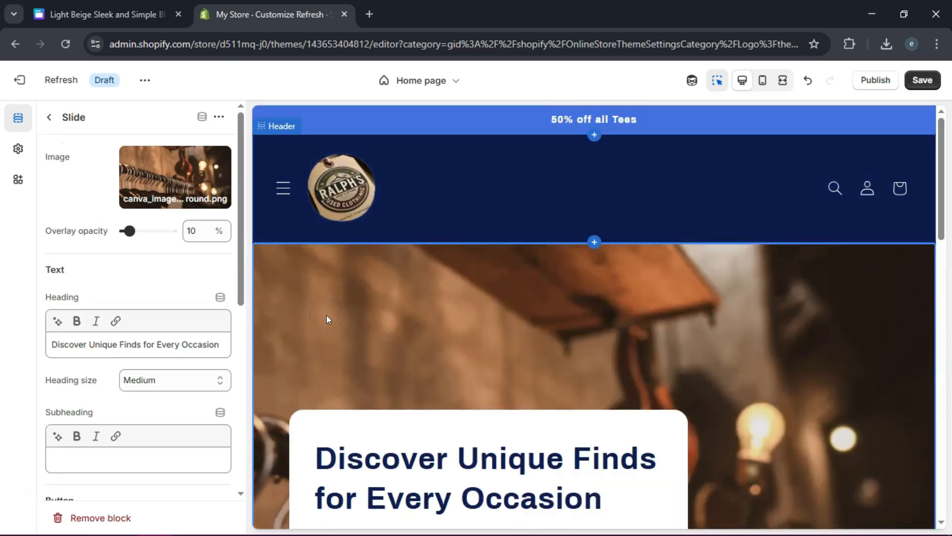
Step: Review the Featured collection section's product count, heading and collection layout columns settings
{"action": "left_click", "coordinate": [394, 297]}
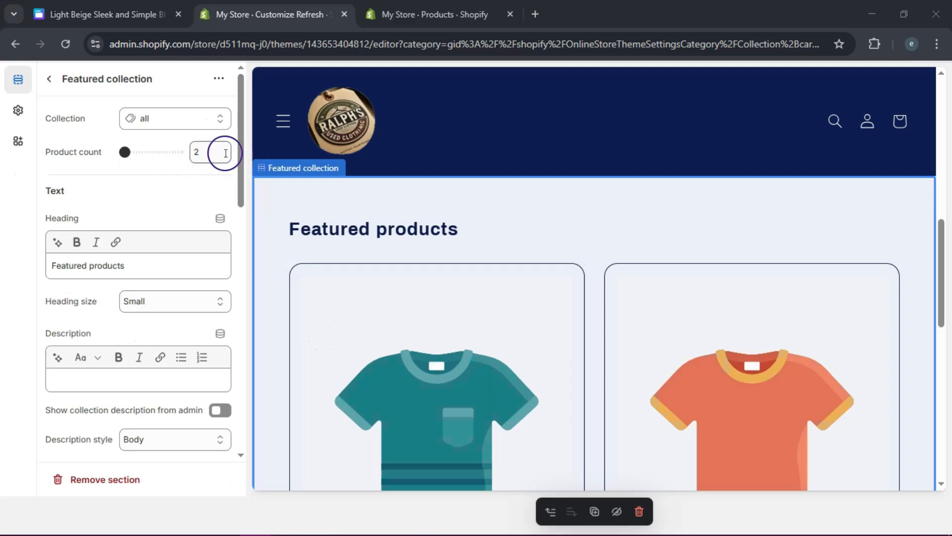
{"action": "mouse_move", "coordinate": [240, 204]}
{"action": "left_mouse_down"}
{"action": "mouse_move", "coordinate": [240, 224]}
{"action": "mouse_move", "coordinate": [240, 199]}
{"action": "left_mouse_up"}
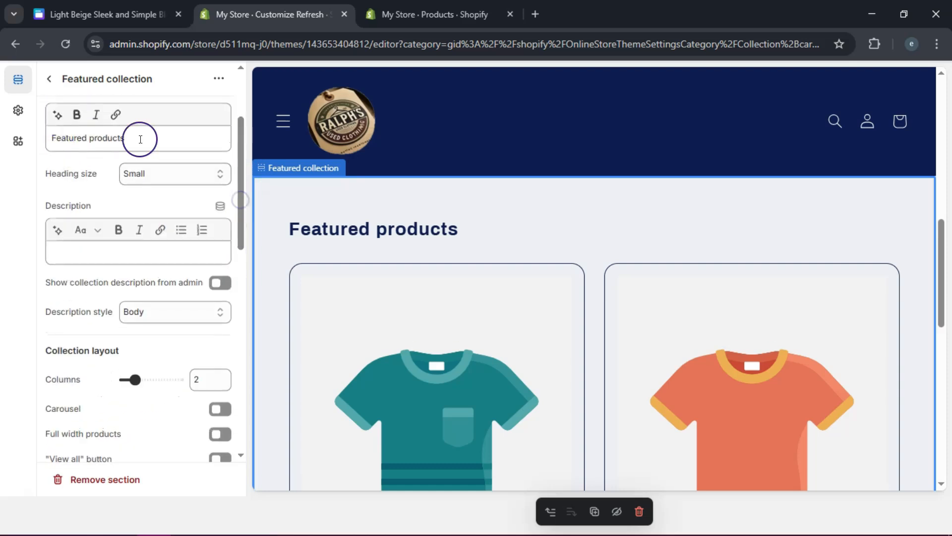
{"action": "mouse_move", "coordinate": [241, 165]}
{"action": "left_mouse_down"}
{"action": "mouse_move", "coordinate": [241, 149]}
{"action": "mouse_move", "coordinate": [236, 409]}
{"action": "mouse_move", "coordinate": [89, 263]}
{"action": "left_mouse_up"}
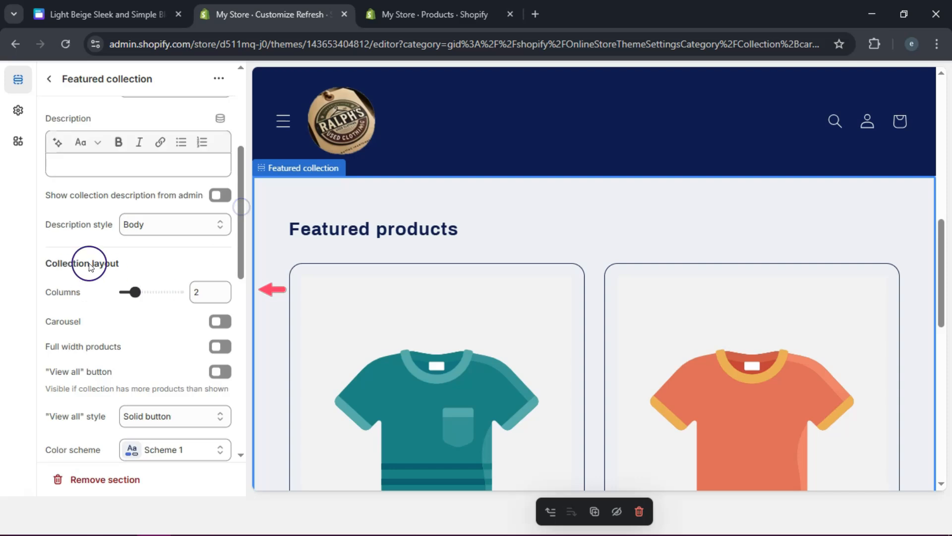
{"action": "left_click", "coordinate": [220, 287]}
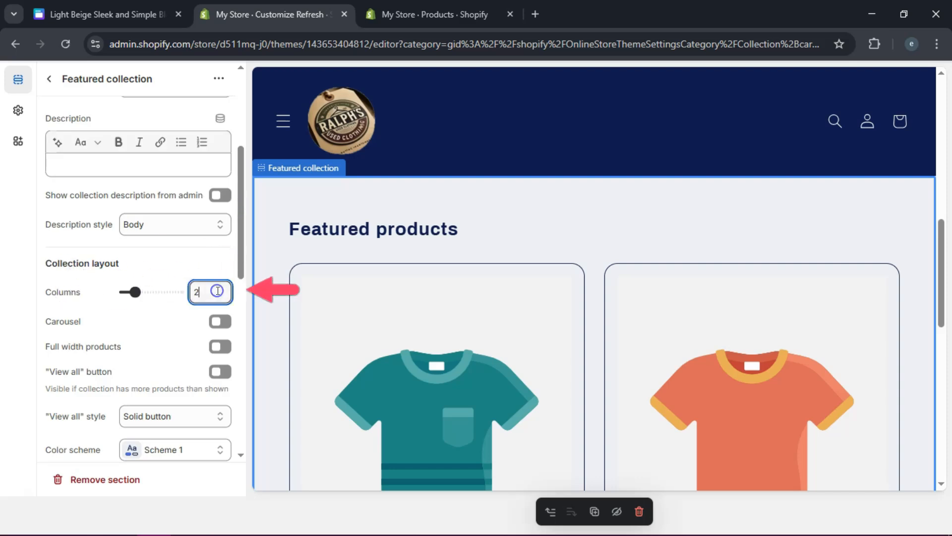
{"action": "left_click_drag", "start_coordinate": [242, 260], "coordinate": [243, 142]}
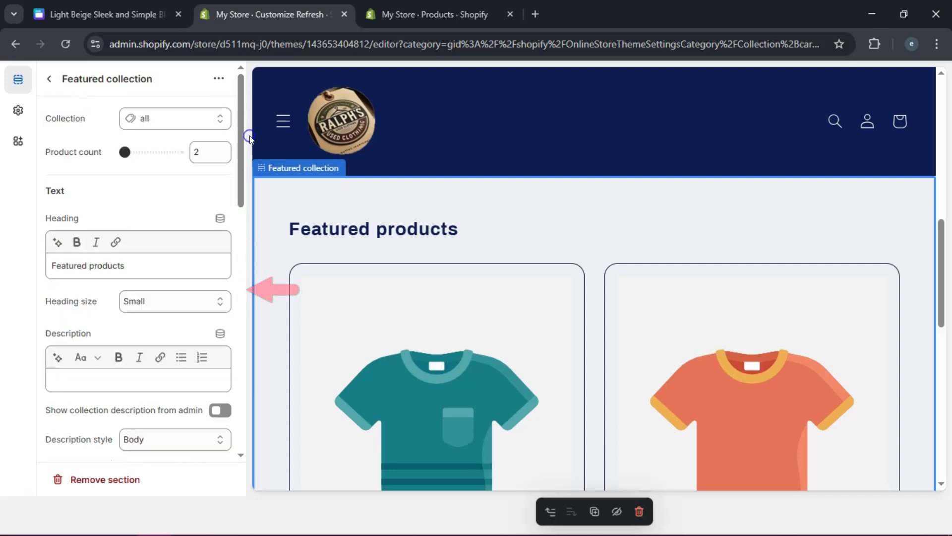
Step: Switch to the store's Products page and start a new product titled "White Tee"
{"action": "left_click", "coordinate": [407, 14]}
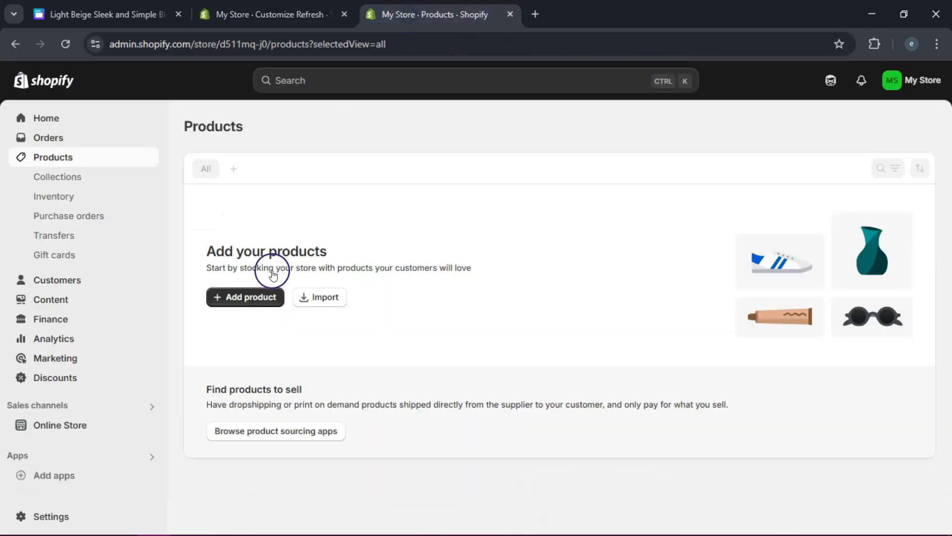
{"action": "left_click", "coordinate": [212, 301]}
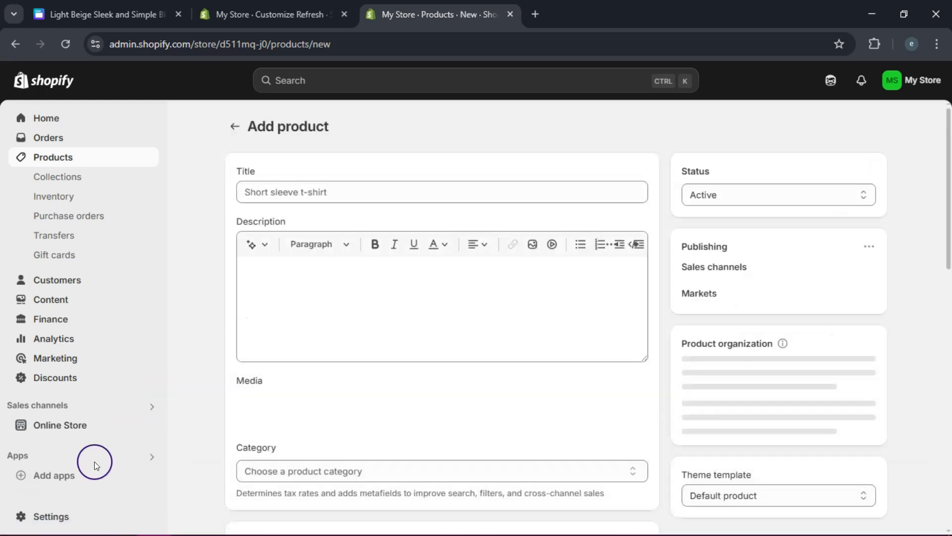
{"action": "left_click", "coordinate": [311, 187]}
{"action": "type", "text": "White Tee"}
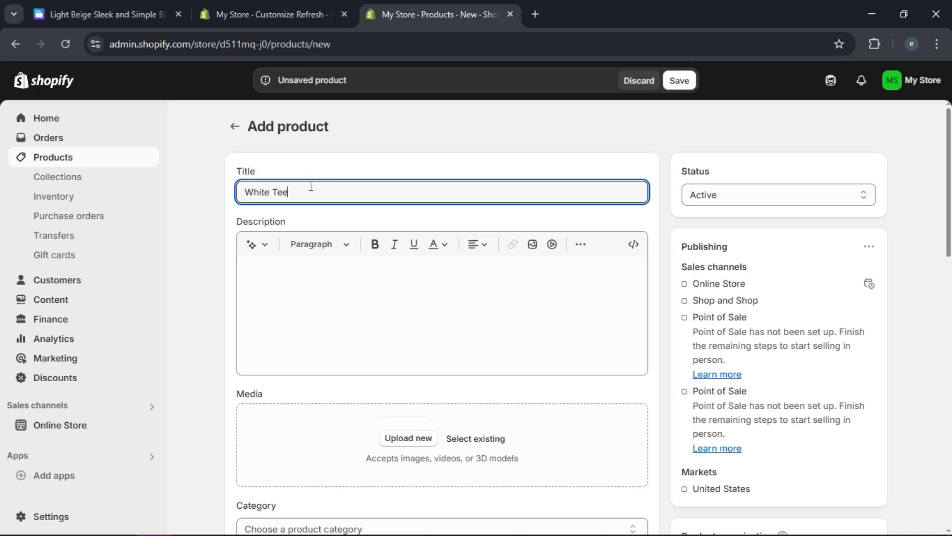
{"action": "scroll", "coordinate": [944, 218], "scroll_direction": "down", "scroll_amount": 2}
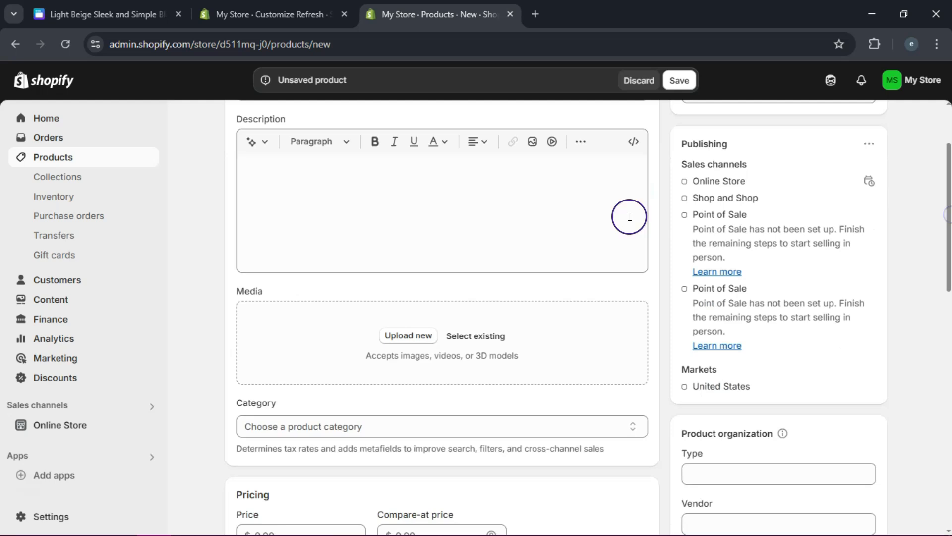
Step: Upload the white T-shirt image from the computer as the White Tee product's media
{"action": "scroll", "coordinate": [387, 198], "scroll_direction": "down", "scroll_amount": 2}
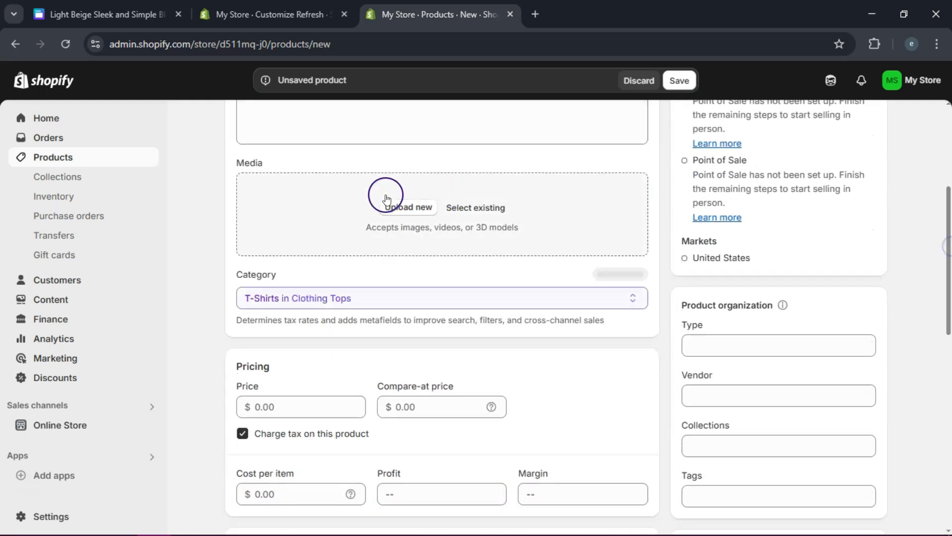
{"action": "left_click", "coordinate": [408, 208]}
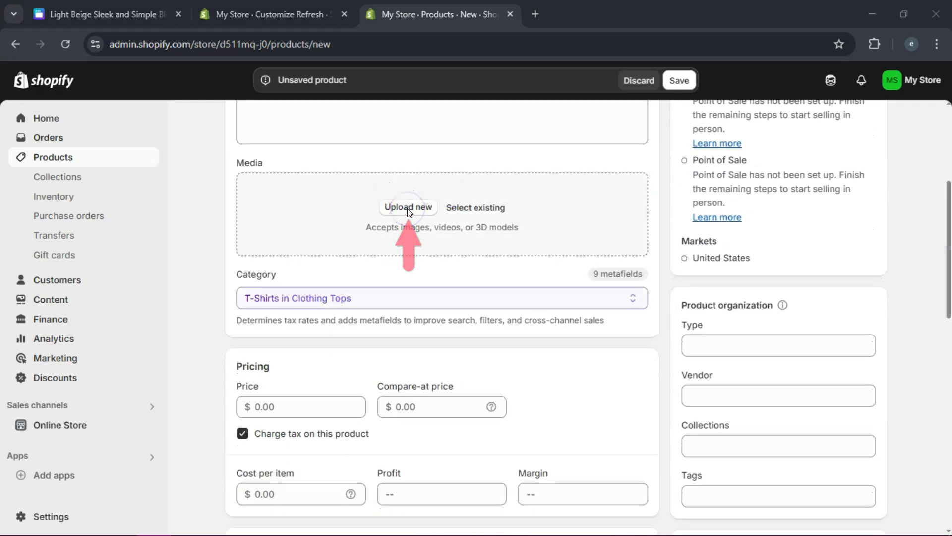
{"action": "left_click", "coordinate": [245, 239]}
{"action": "left_click", "coordinate": [354, 311]}
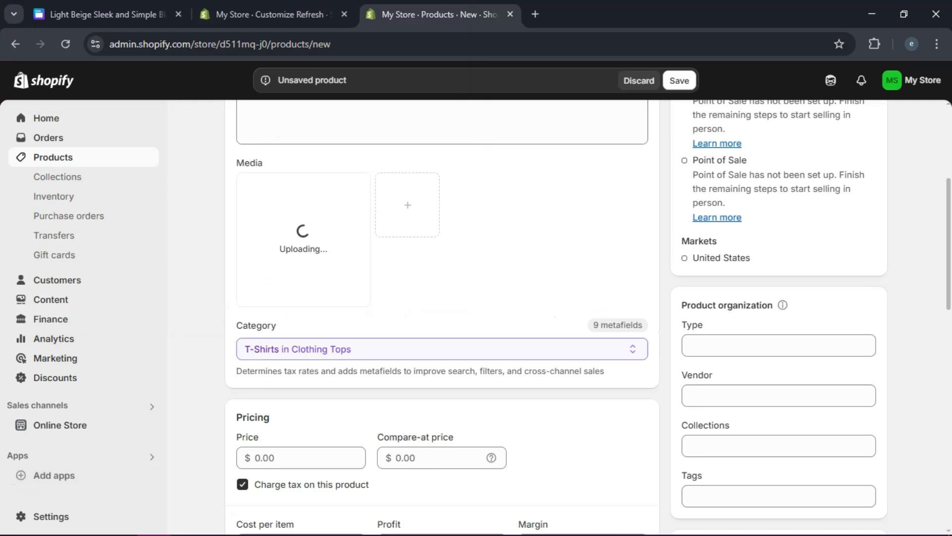
Step: Set the White Tee's price to $19.99
{"action": "scroll", "coordinate": [317, 294], "scroll_direction": "down", "scroll_amount": 3}
{"action": "left_click", "coordinate": [318, 294]}
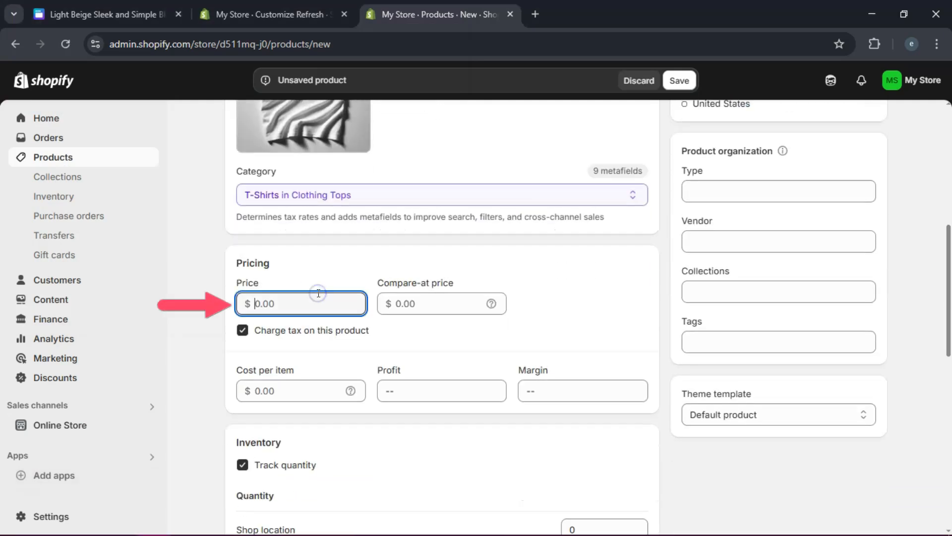
{"action": "type", "text": "19.99"}
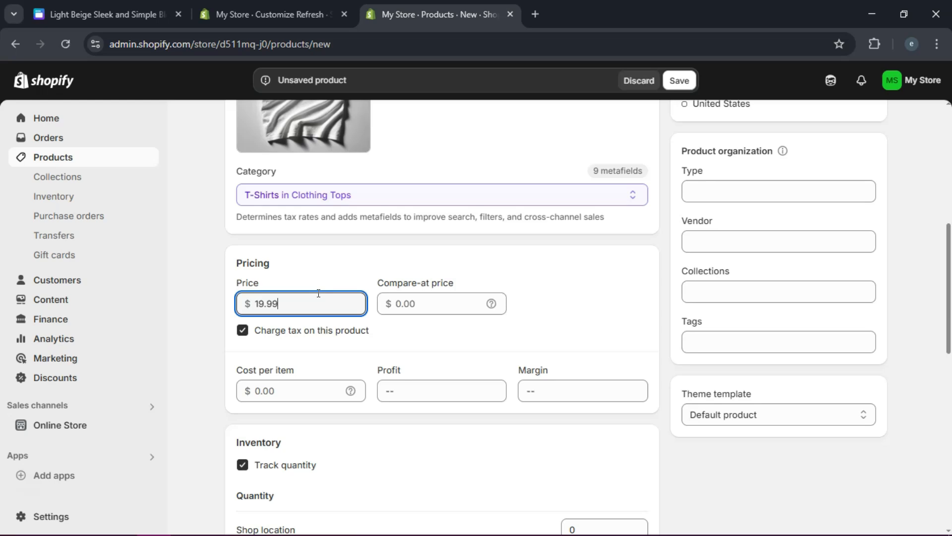
{"action": "left_click", "coordinate": [549, 293]}
Step: Set the White Tee's shop location quantity to 1 and save the product
{"action": "scroll", "coordinate": [748, 260], "scroll_direction": "down", "scroll_amount": 6}
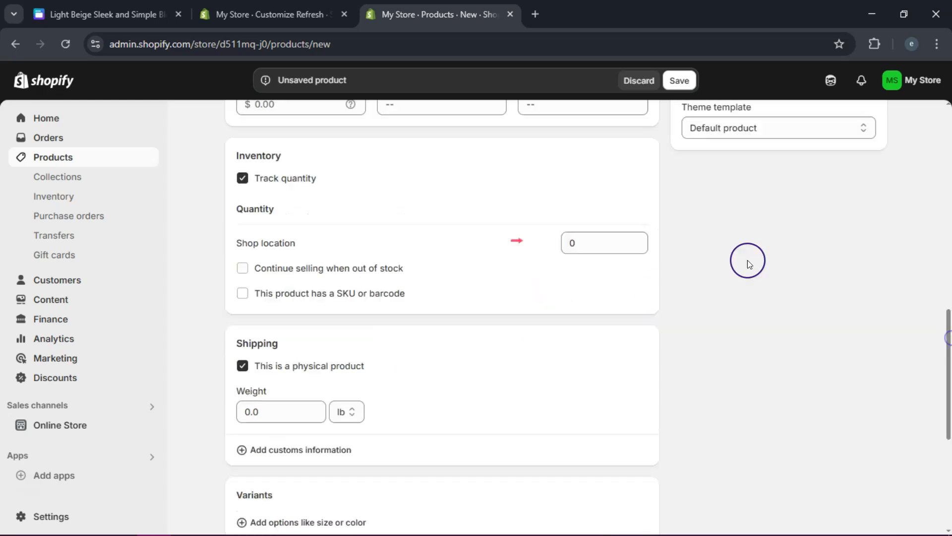
{"action": "left_click", "coordinate": [604, 242]}
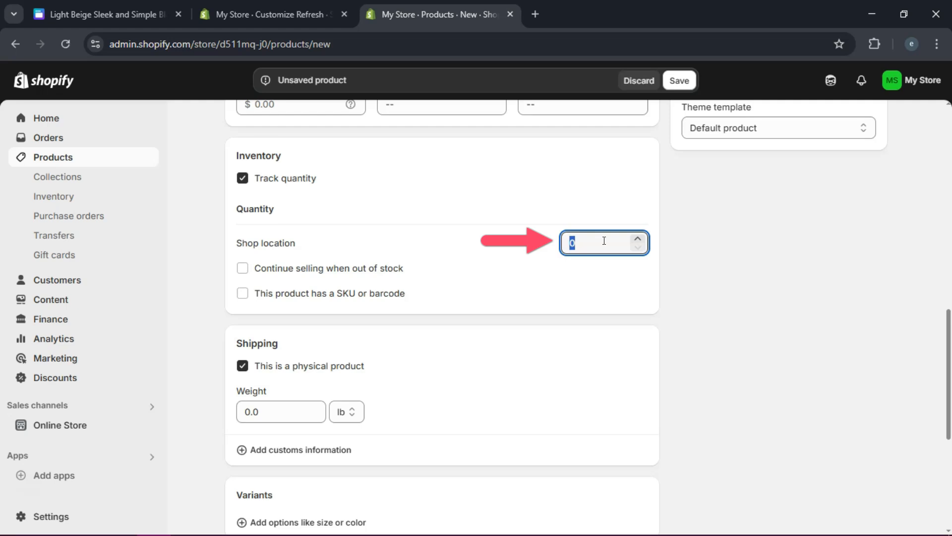
{"action": "type", "text": "1"}
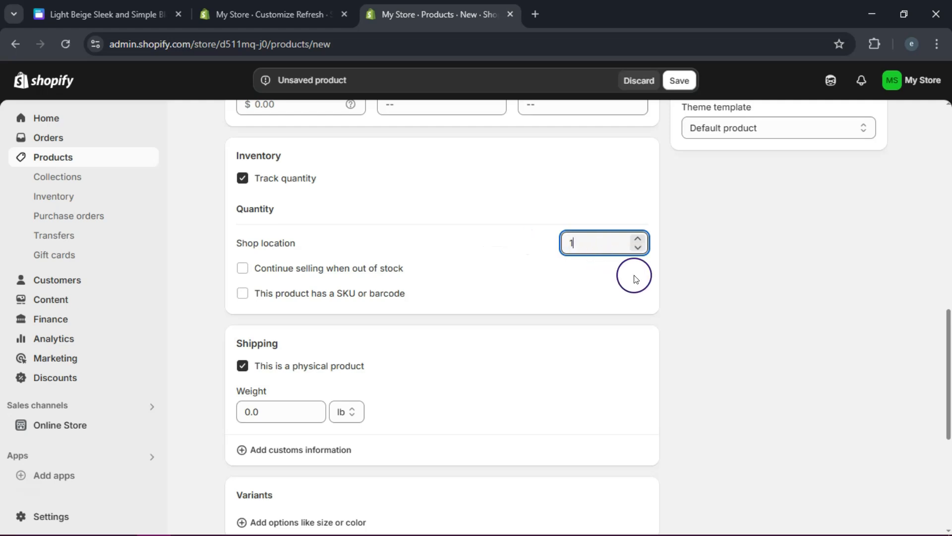
{"action": "left_click_drag", "start_coordinate": [949, 343], "coordinate": [949, 136]}
{"action": "left_click", "coordinate": [685, 83]}
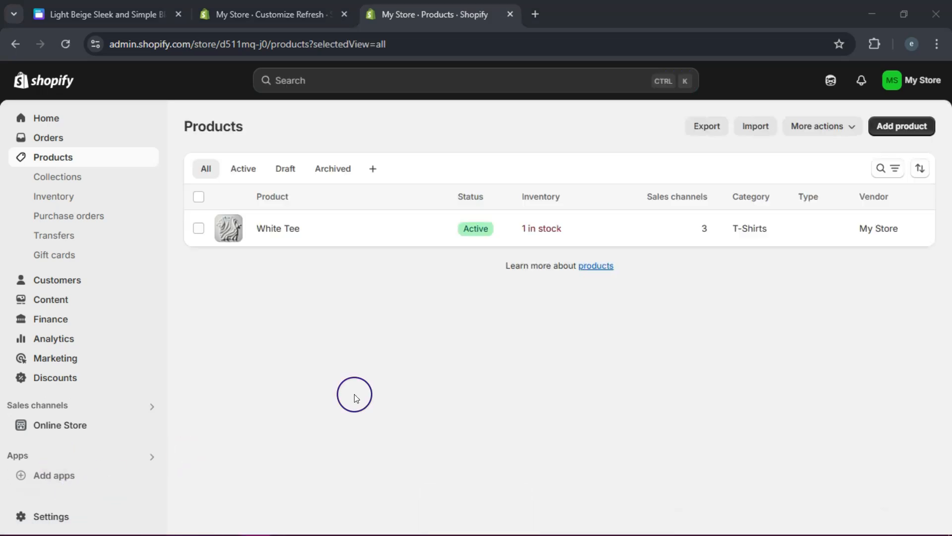
Step: Start another new product and title it "Blue Indigo Jeans"
{"action": "left_click", "coordinate": [904, 127]}
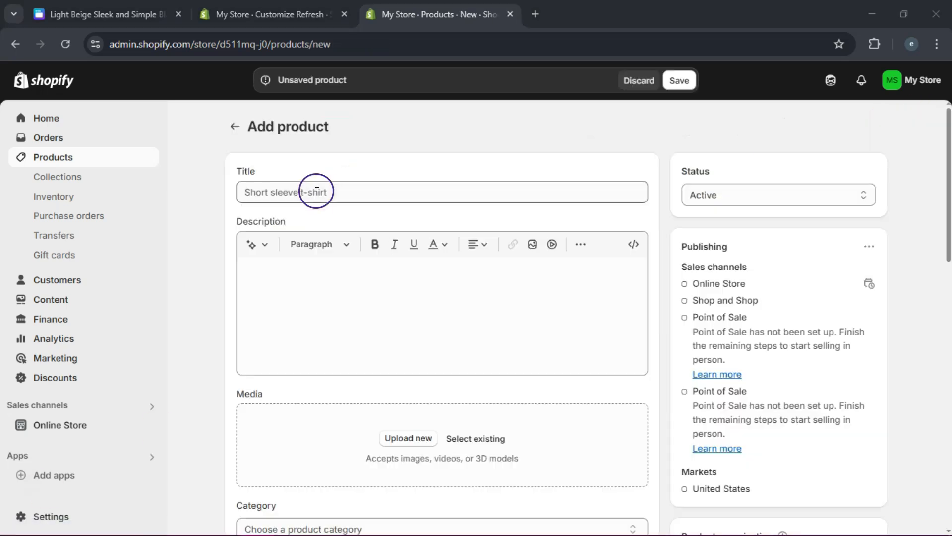
{"action": "left_click", "coordinate": [339, 194]}
{"action": "type", "text": "bl"}
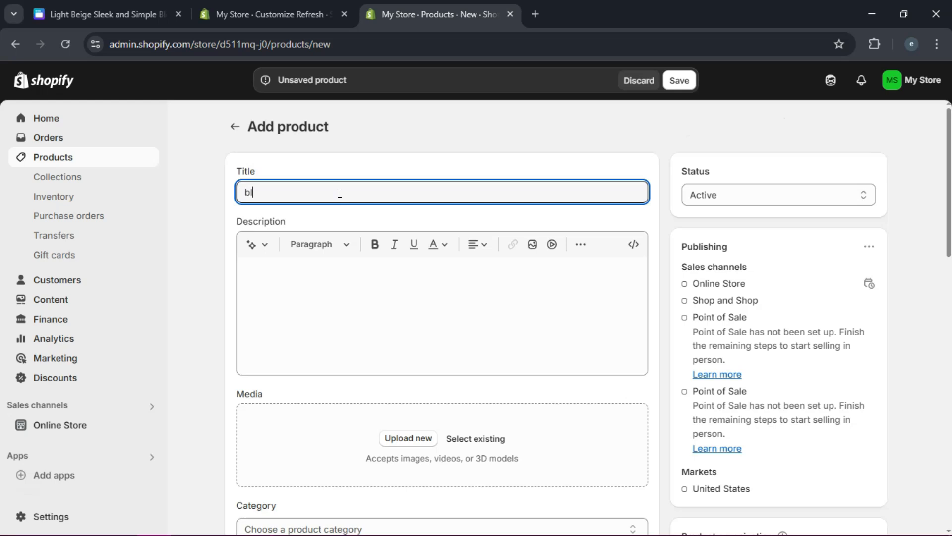
{"action": "key", "text": "BackSpace"}
{"action": "type", "text": "Blue Indigo Jeans"}
Step: Upload the folded blue jeans image from the computer as the Blue Indigo Jeans product's media
{"action": "left_click_drag", "start_coordinate": [949, 207], "coordinate": [950, 273]}
{"action": "left_click", "coordinate": [407, 249]}
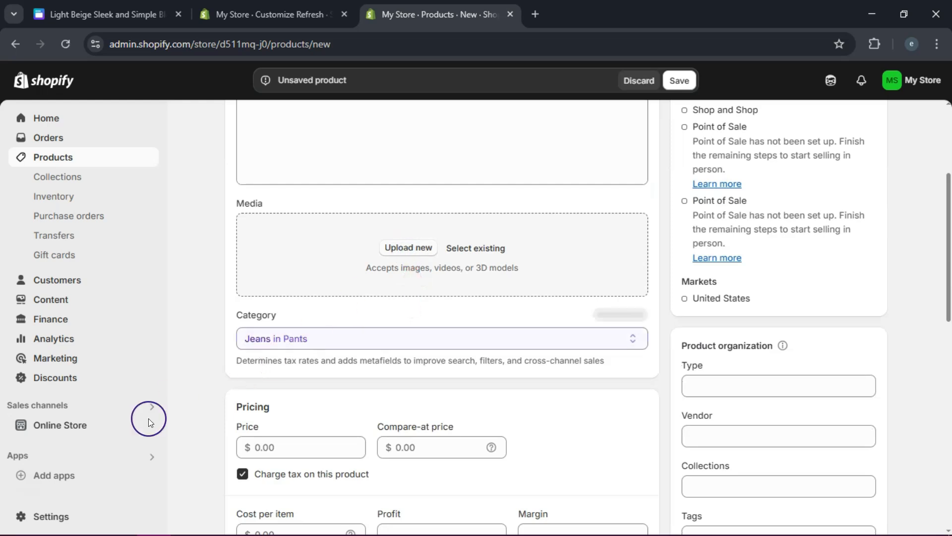
{"action": "left_click", "coordinate": [260, 118]}
{"action": "left_click", "coordinate": [358, 311]}
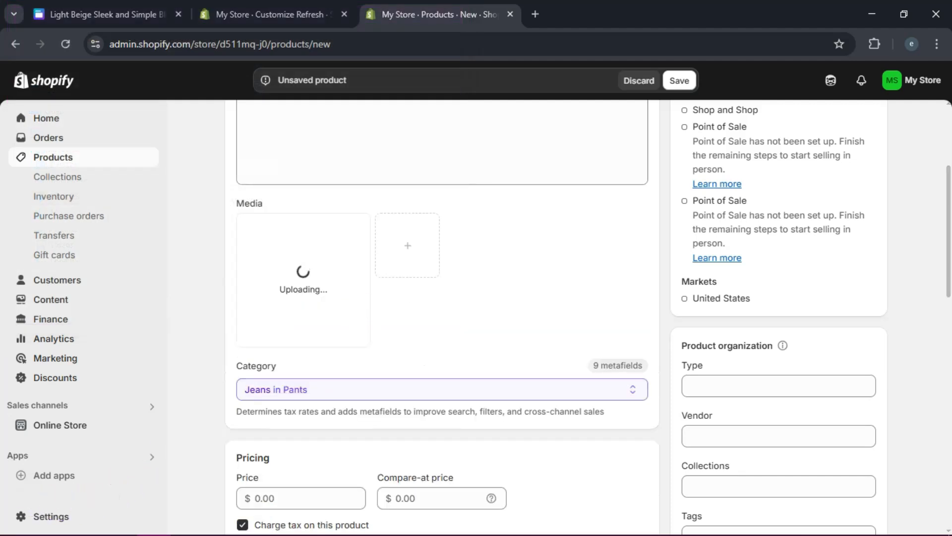
Step: Set the Blue Indigo Jeans' price to $59.99
{"action": "scroll", "coordinate": [334, 255], "scroll_direction": "down", "scroll_amount": 5}
{"action": "left_click", "coordinate": [313, 258]}
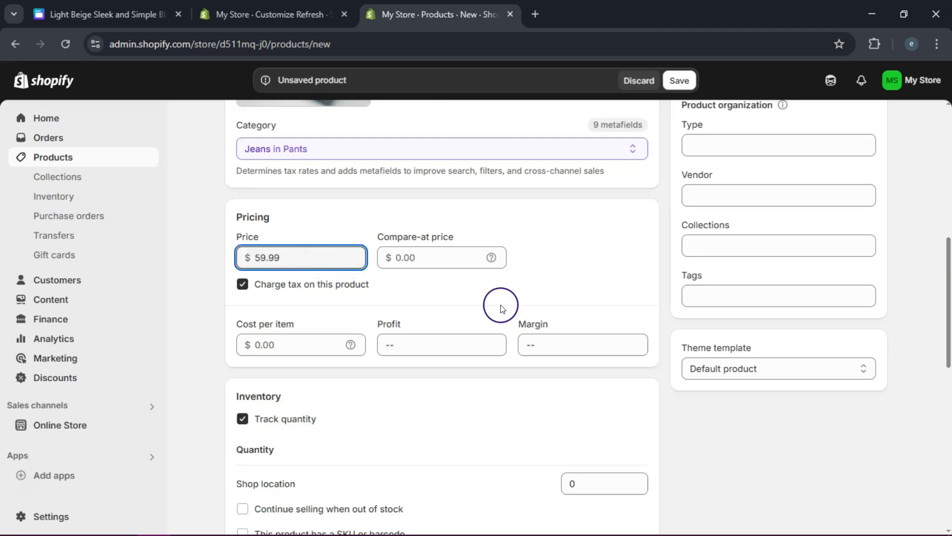
{"action": "left_click", "coordinate": [474, 383]}
Step: Set the jeans' shop location quantity to 1, save the product and return to the product list
{"action": "left_click_drag", "start_coordinate": [947, 313], "coordinate": [946, 361]}
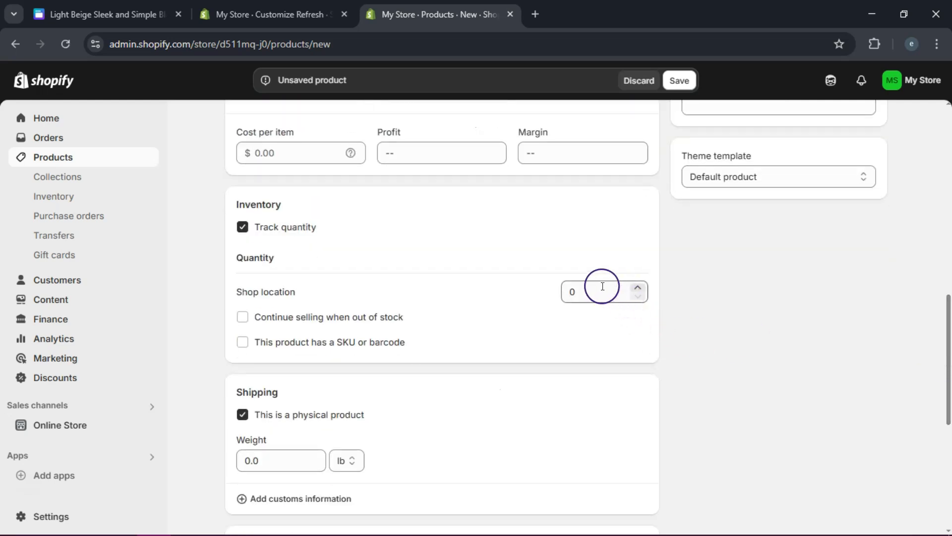
{"action": "left_click", "coordinate": [602, 286]}
{"action": "type", "text": "1"}
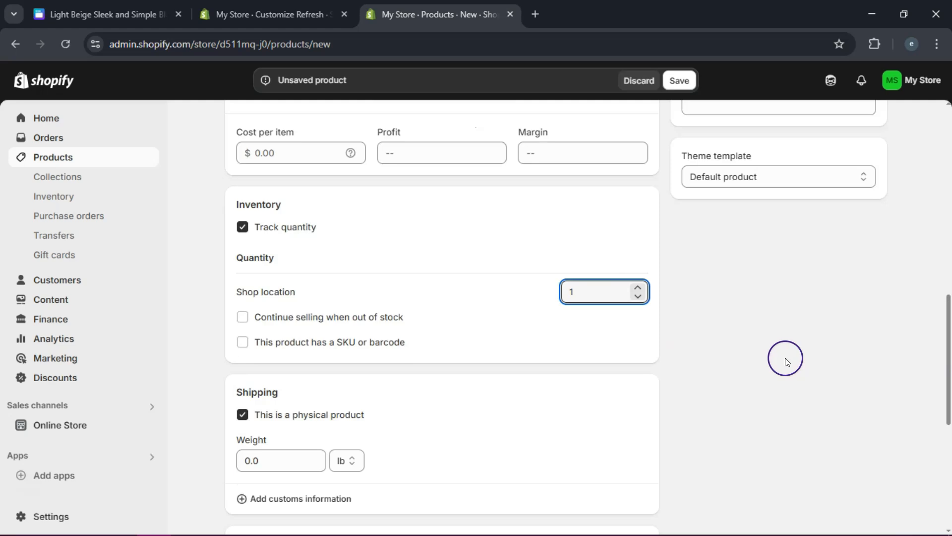
{"action": "left_click_drag", "start_coordinate": [947, 357], "coordinate": [949, 163]}
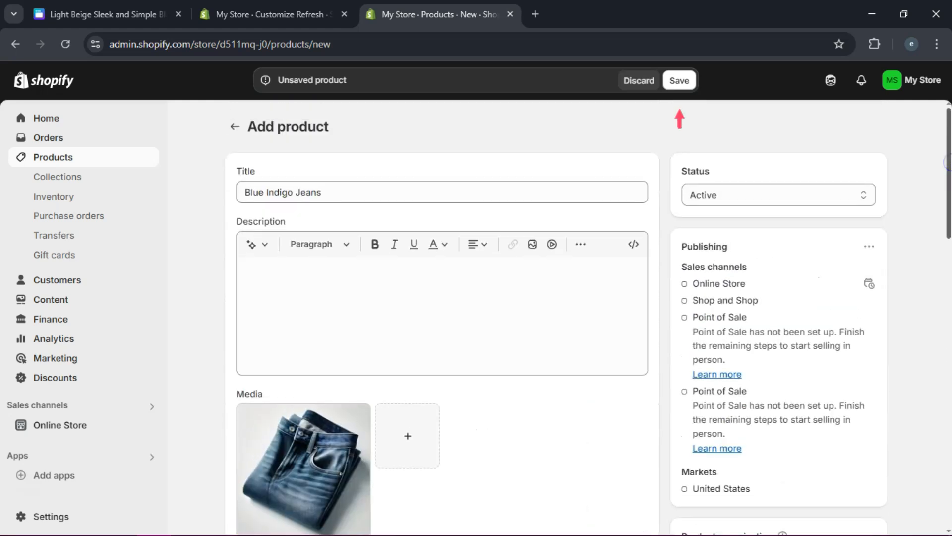
{"action": "left_click", "coordinate": [686, 85]}
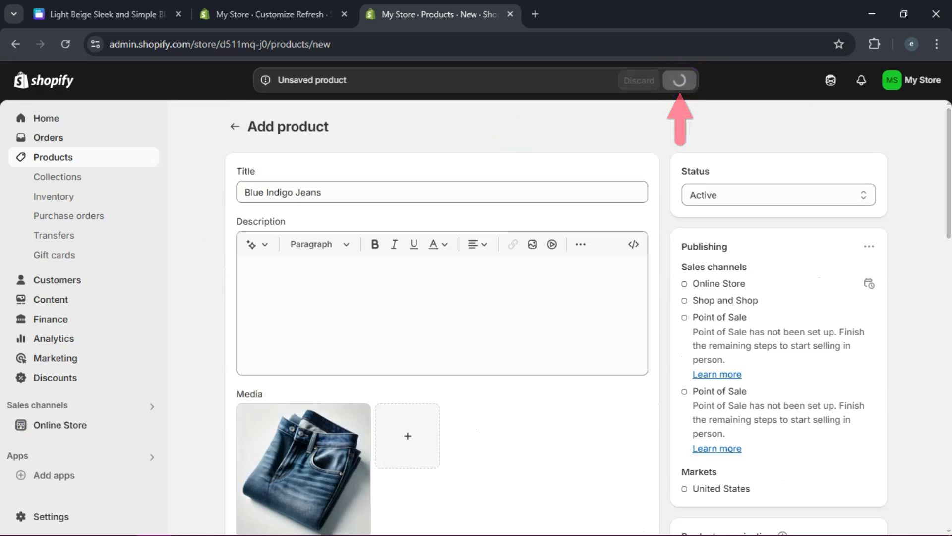
{"action": "left_click", "coordinate": [237, 127]}
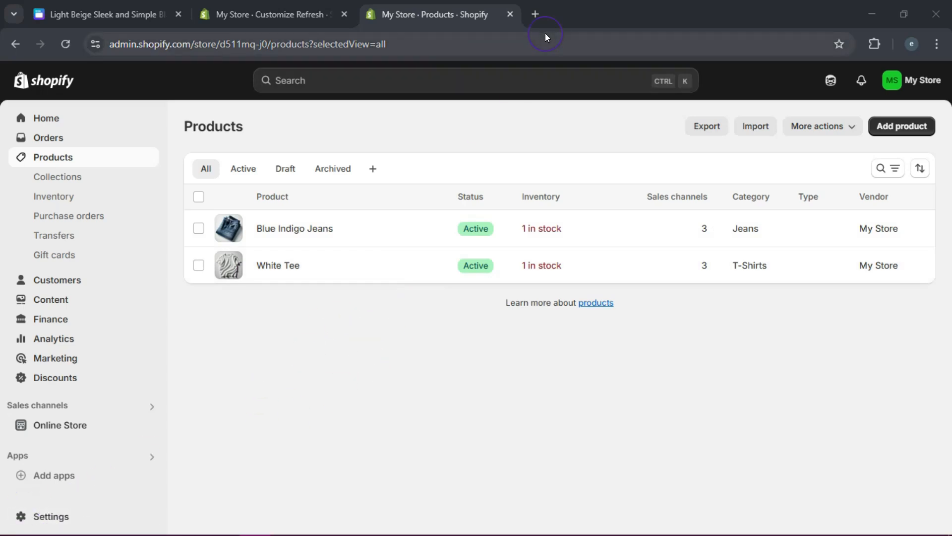
Step: Switch to the theme customizer and examine the home page's footer and the Email signup section's settings
{"action": "left_click", "coordinate": [310, 6]}
{"action": "left_click_drag", "start_coordinate": [942, 314], "coordinate": [946, 460]}
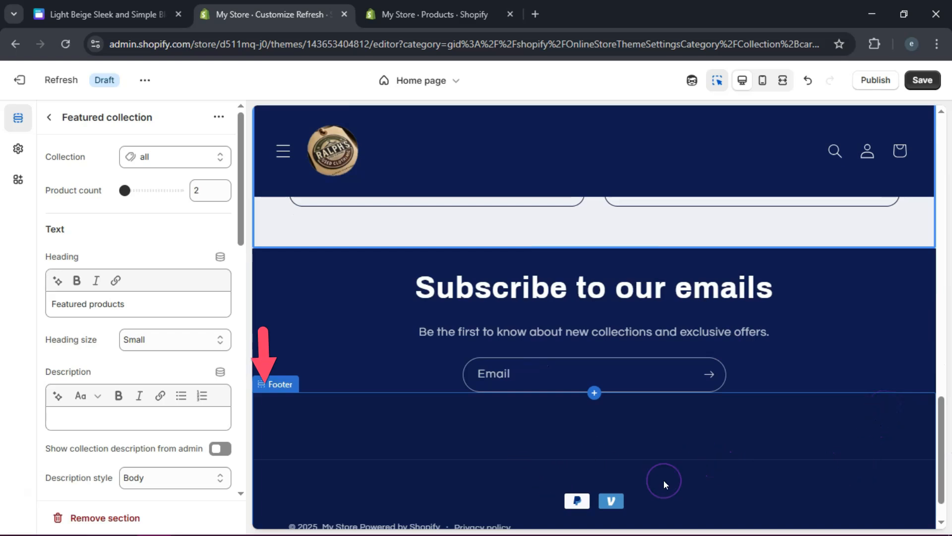
{"action": "left_click_drag", "start_coordinate": [942, 448], "coordinate": [943, 473]}
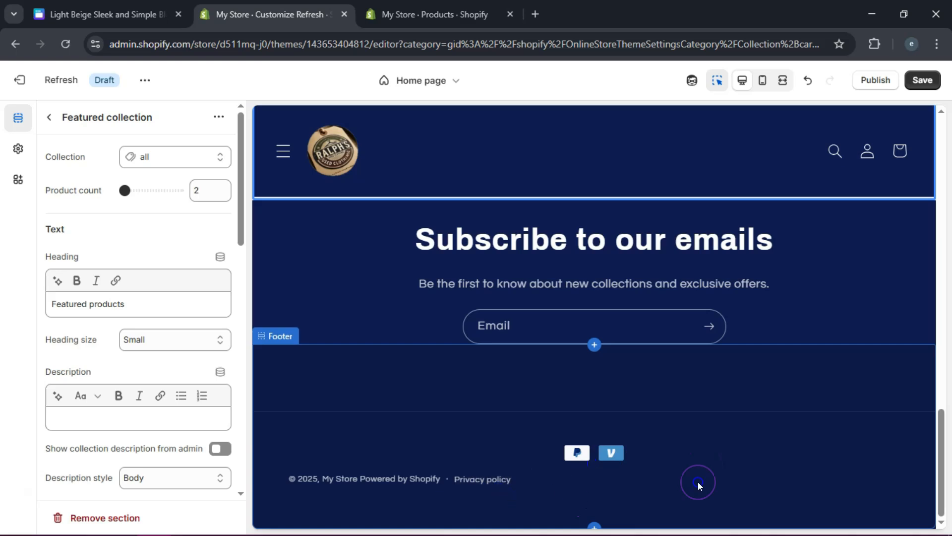
{"action": "left_click", "coordinate": [936, 453]}
{"action": "mouse_move", "coordinate": [942, 452]}
{"action": "left_mouse_down"}
{"action": "mouse_move", "coordinate": [941, 411]}
{"action": "mouse_move", "coordinate": [942, 456]}
{"action": "left_mouse_up"}
{"action": "left_click", "coordinate": [758, 421]}
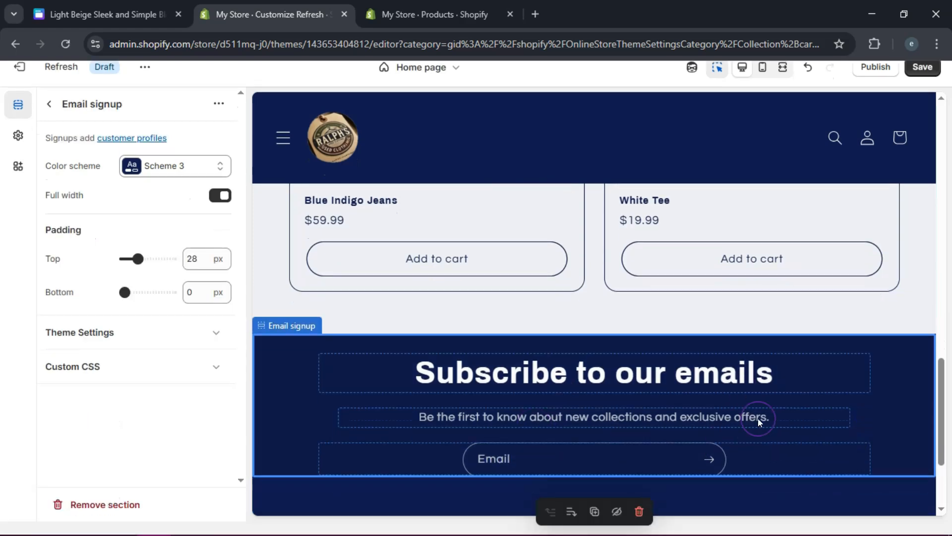
{"action": "scroll", "coordinate": [610, 407], "scroll_direction": "down", "scroll_amount": 3}
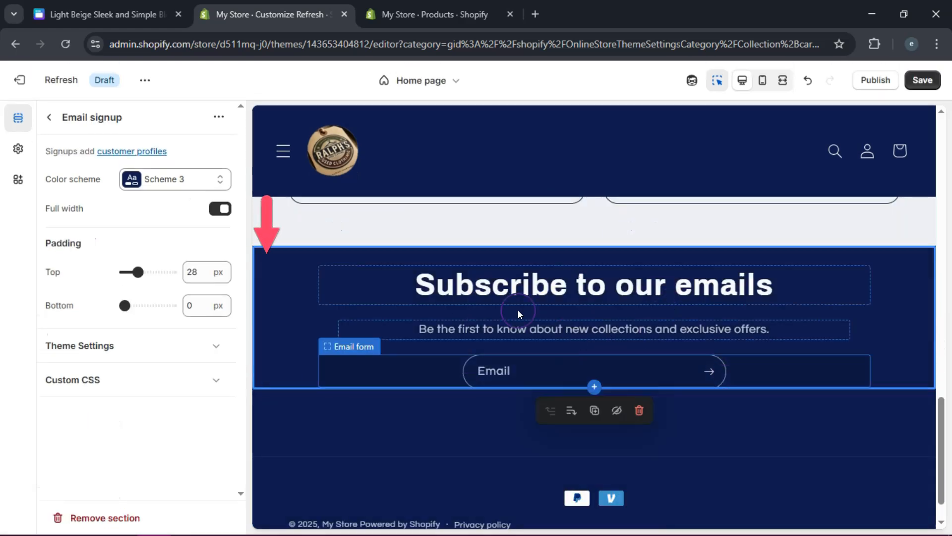
{"action": "left_click_drag", "start_coordinate": [946, 395], "coordinate": [947, 193]}
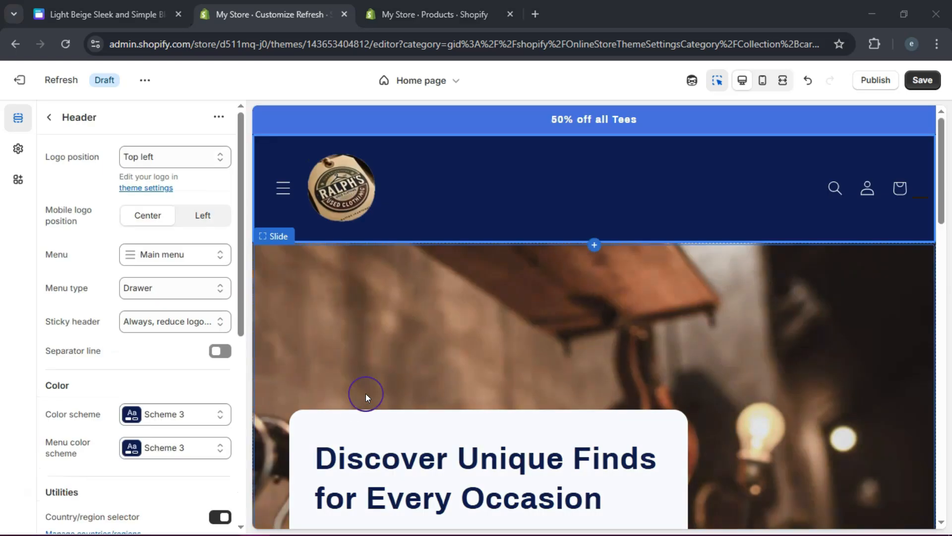
Step: Examine the entries of the header's drawer menu in the home page preview
{"action": "left_click", "coordinate": [282, 188]}
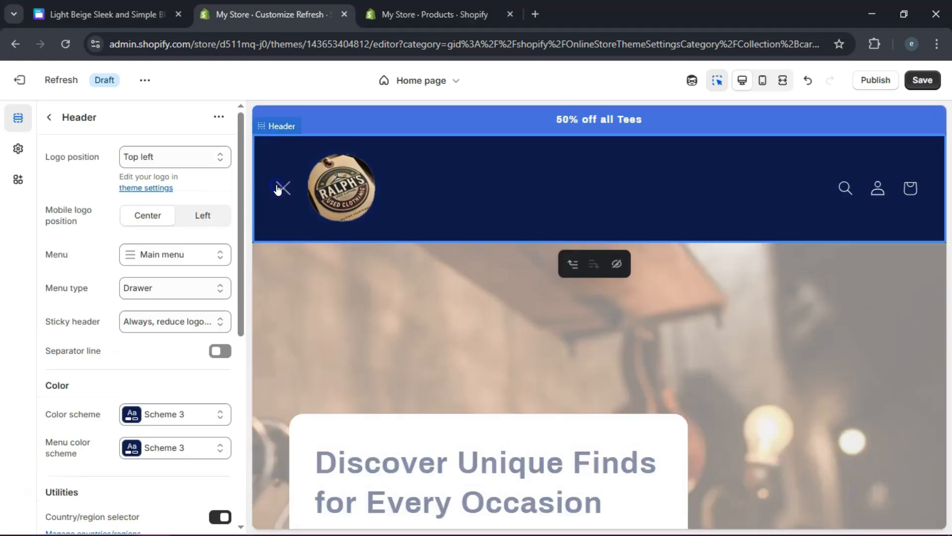
{"action": "left_click", "coordinate": [335, 314]}
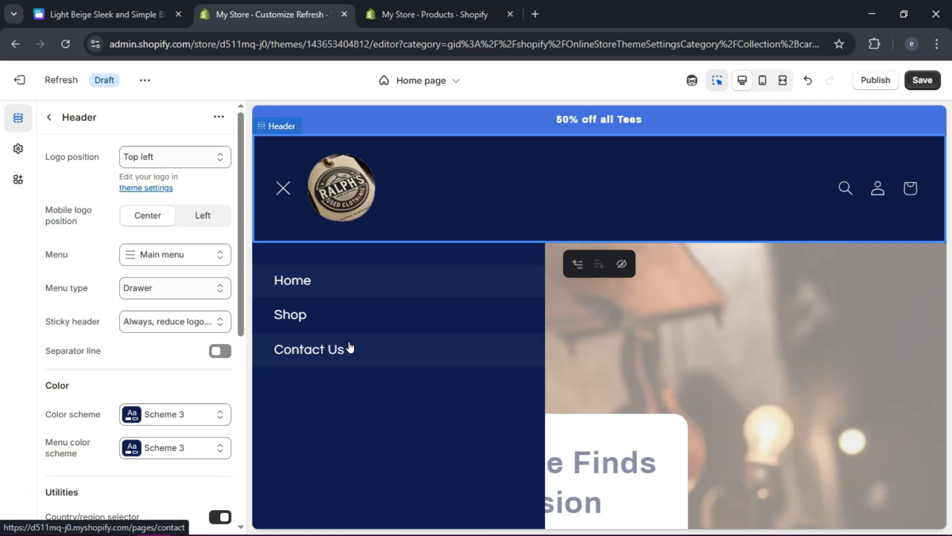
{"action": "left_click", "coordinate": [324, 373]}
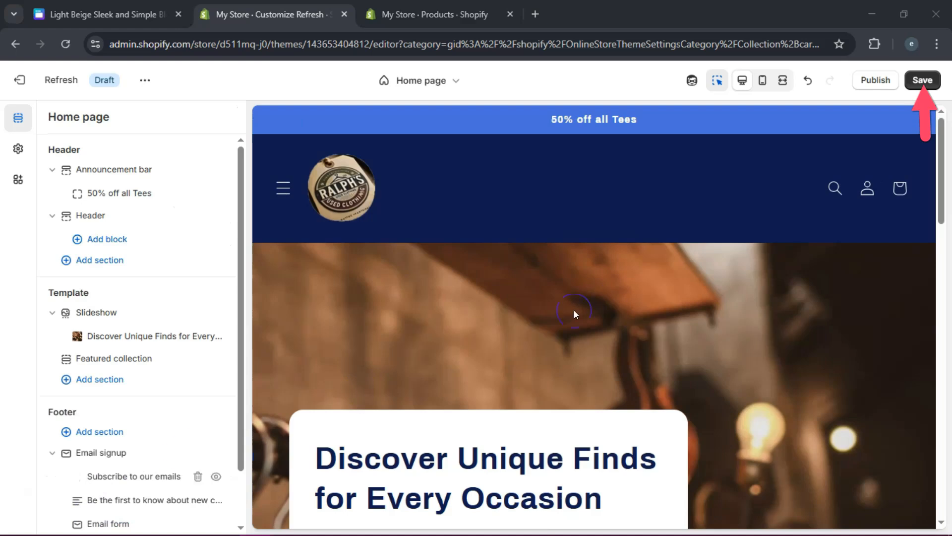
Step: Save the Refresh theme changes and open a preview of the store
{"action": "left_click", "coordinate": [924, 83]}
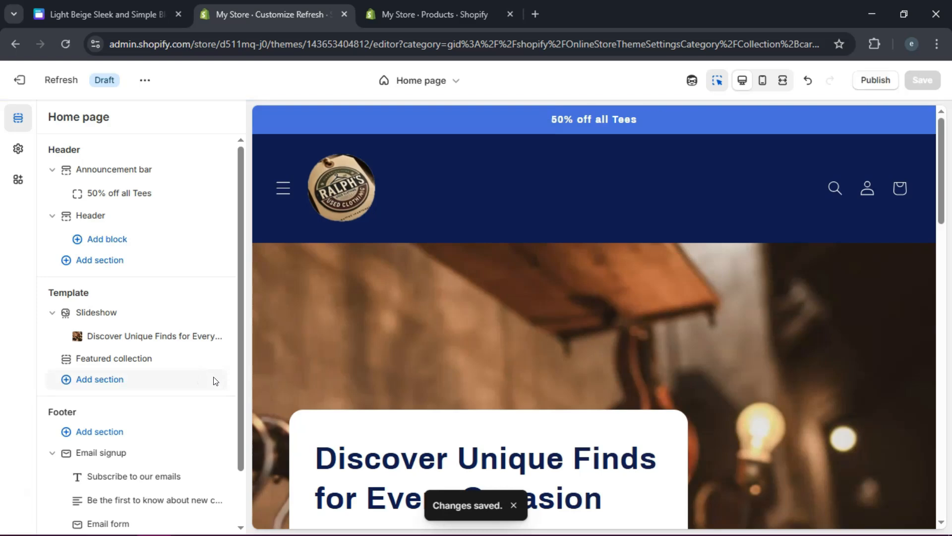
{"action": "left_click", "coordinate": [306, 110]}
{"action": "left_click", "coordinate": [144, 81]}
{"action": "left_click", "coordinate": [62, 214]}
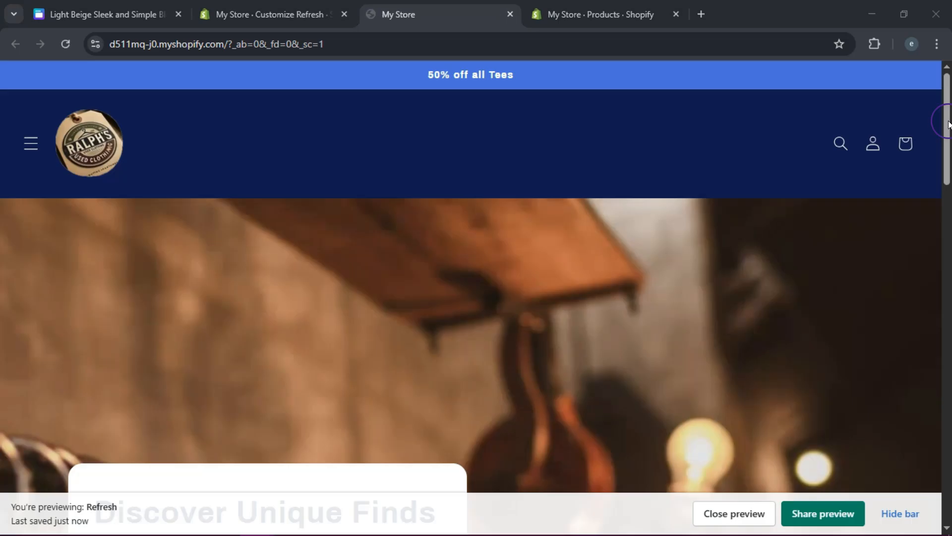
Step: Check the previewed store's Shop and Contact Us pages through its navigation menu, and return to Home
{"action": "mouse_move", "coordinate": [949, 124]}
{"action": "left_mouse_down"}
{"action": "mouse_move", "coordinate": [945, 484]}
{"action": "mouse_move", "coordinate": [945, 118]}
{"action": "left_mouse_up"}
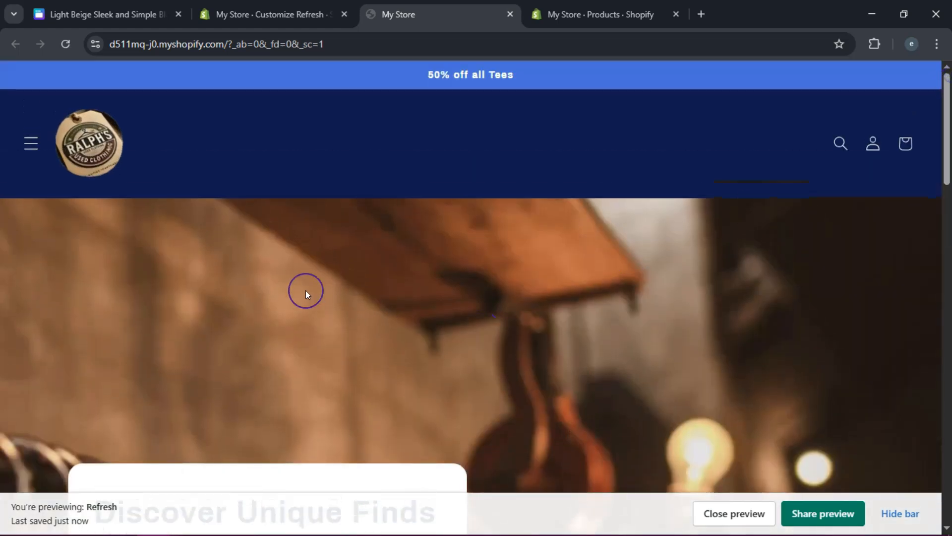
{"action": "left_click", "coordinate": [27, 144]}
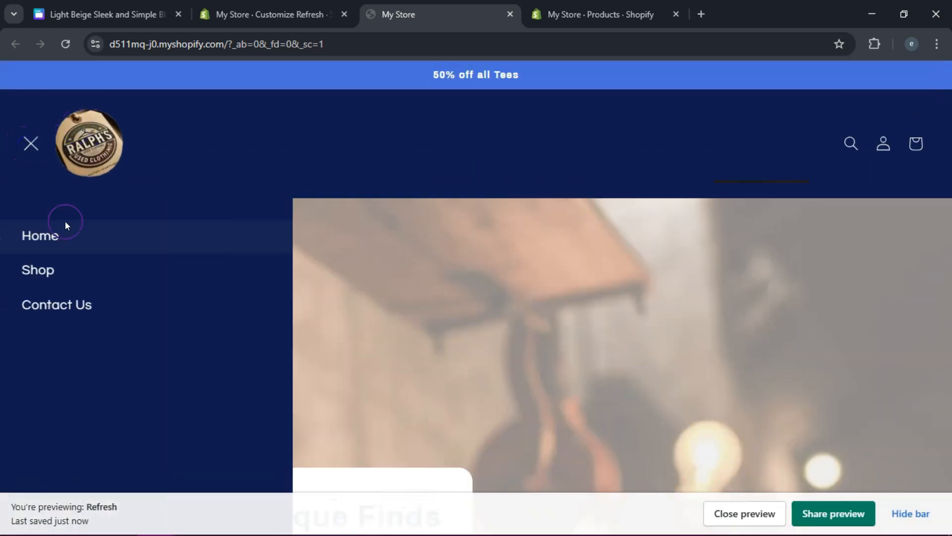
{"action": "left_click", "coordinate": [39, 269]}
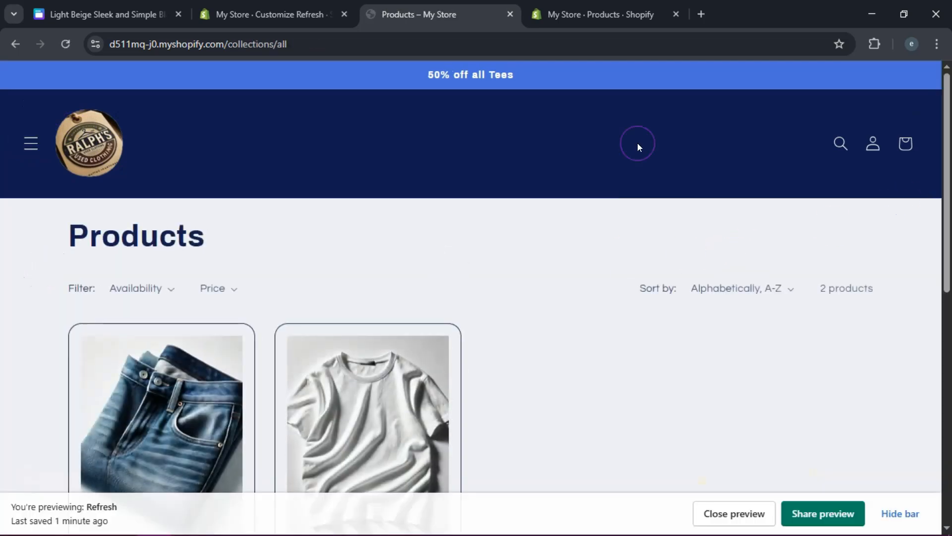
{"action": "left_click", "coordinate": [30, 144]}
{"action": "left_click", "coordinate": [59, 305]}
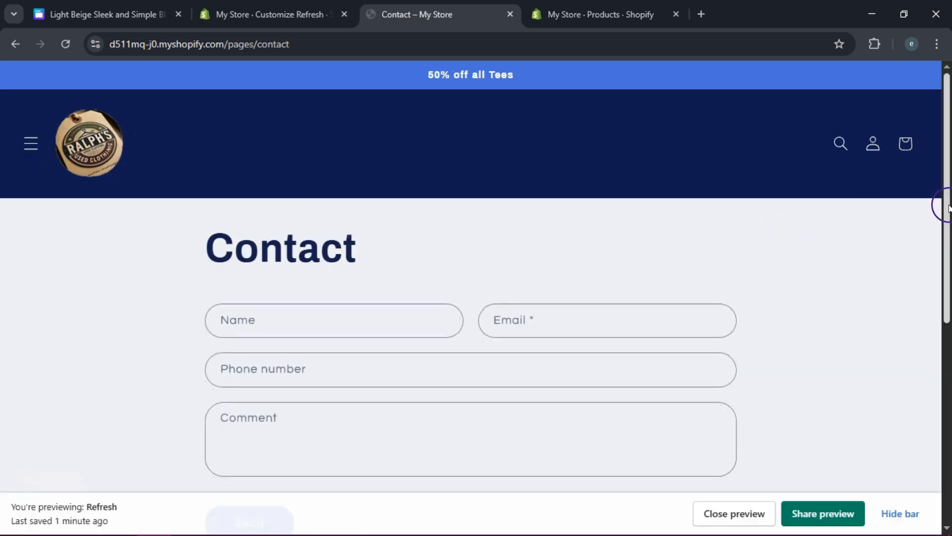
{"action": "scroll", "coordinate": [949, 207], "scroll_direction": "down", "scroll_amount": 5}
{"action": "scroll", "coordinate": [949, 207], "scroll_direction": "up", "scroll_amount": 5}
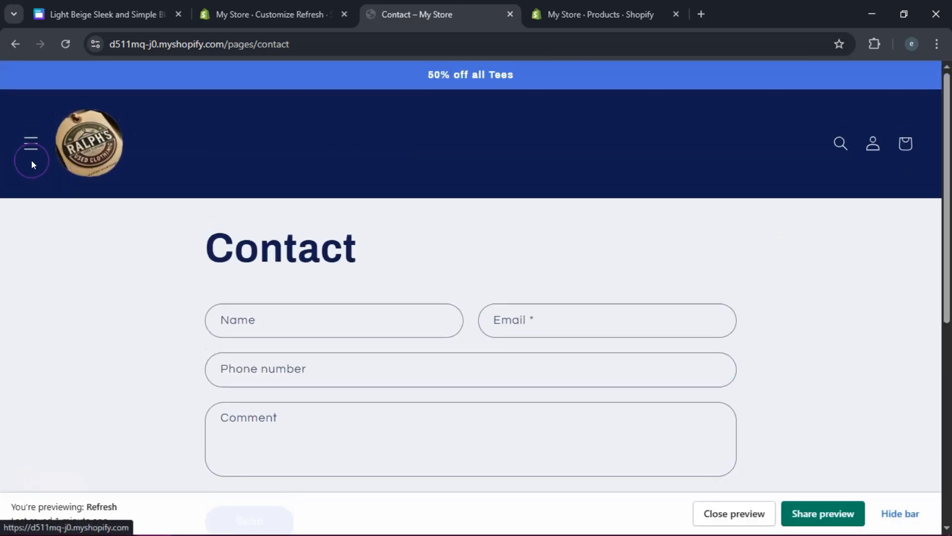
{"action": "left_click", "coordinate": [32, 160]}
{"action": "left_click", "coordinate": [40, 238]}
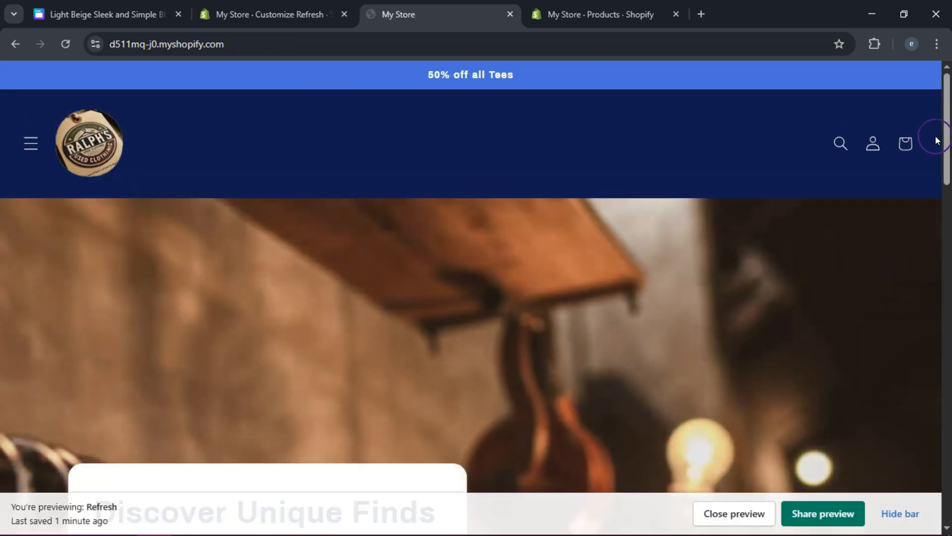
Step: Look through the previewed store's home page, and check the home page in the theme customizer's mobile view
{"action": "left_click_drag", "start_coordinate": [947, 144], "coordinate": [948, 298]}
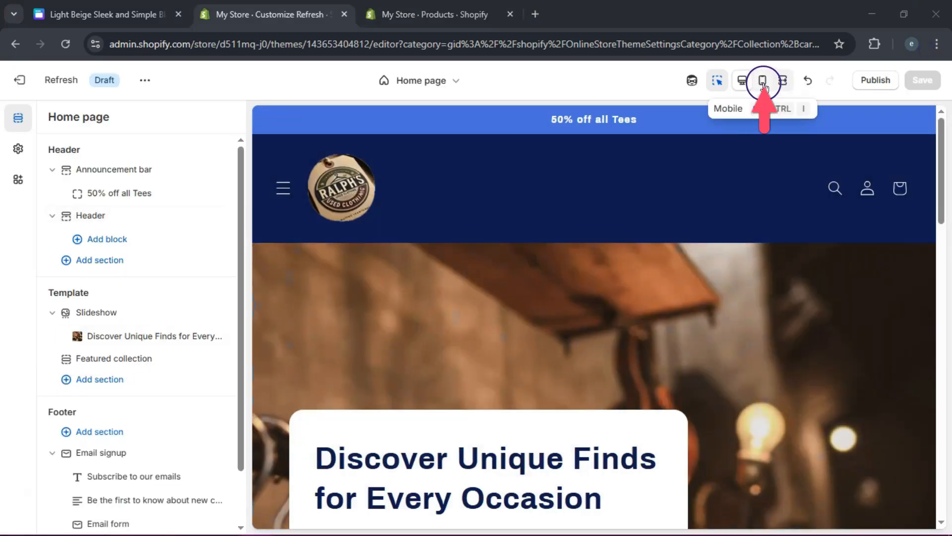
{"action": "left_click", "coordinate": [762, 82]}
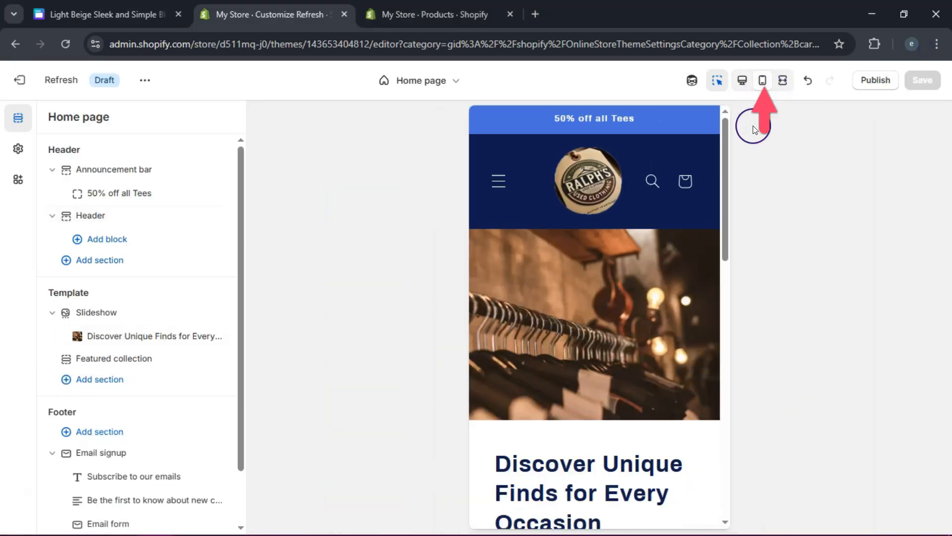
{"action": "left_click_drag", "start_coordinate": [726, 141], "coordinate": [755, 128]}
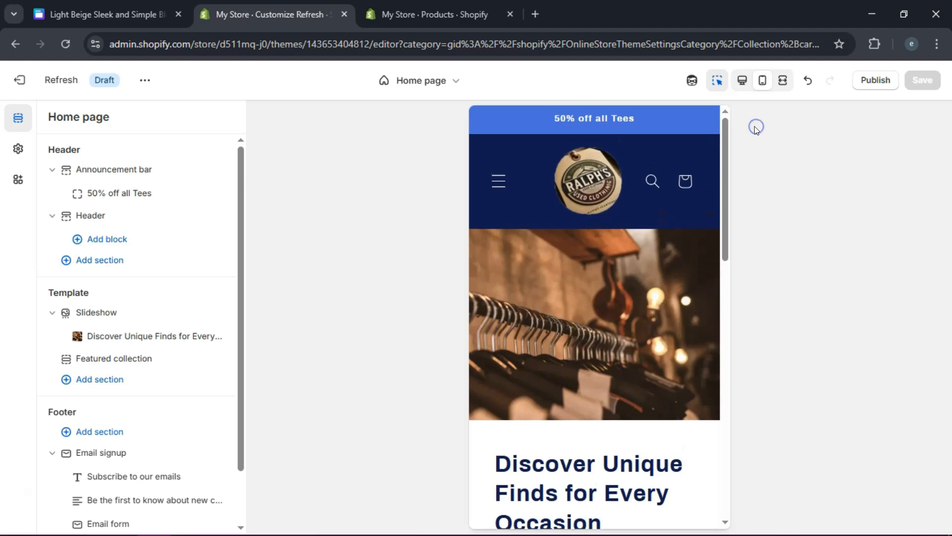
Step: Examine the header and its settings in the mobile preview, and return the preview to desktop view
{"action": "left_click", "coordinate": [498, 181]}
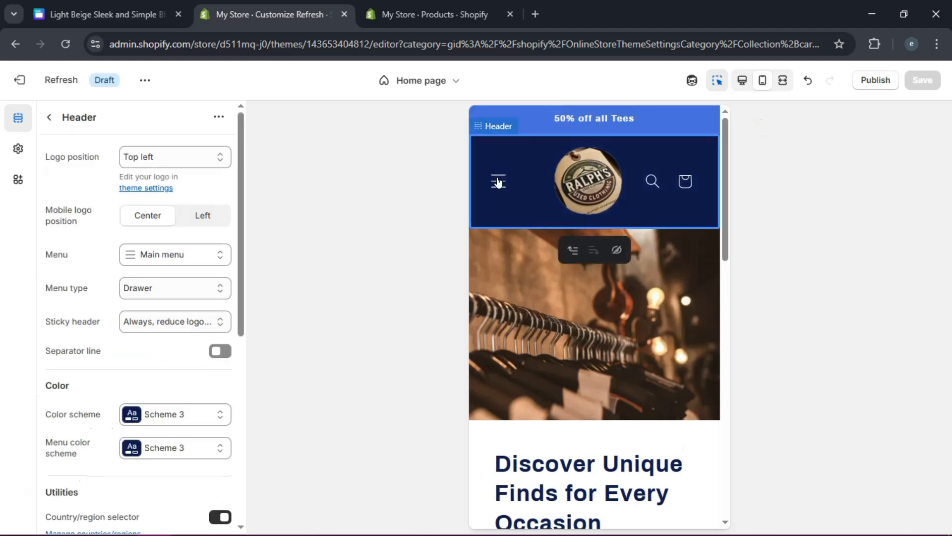
{"action": "left_click", "coordinate": [498, 181]}
{"action": "left_click", "coordinate": [497, 181]}
{"action": "left_click", "coordinate": [69, 424]}
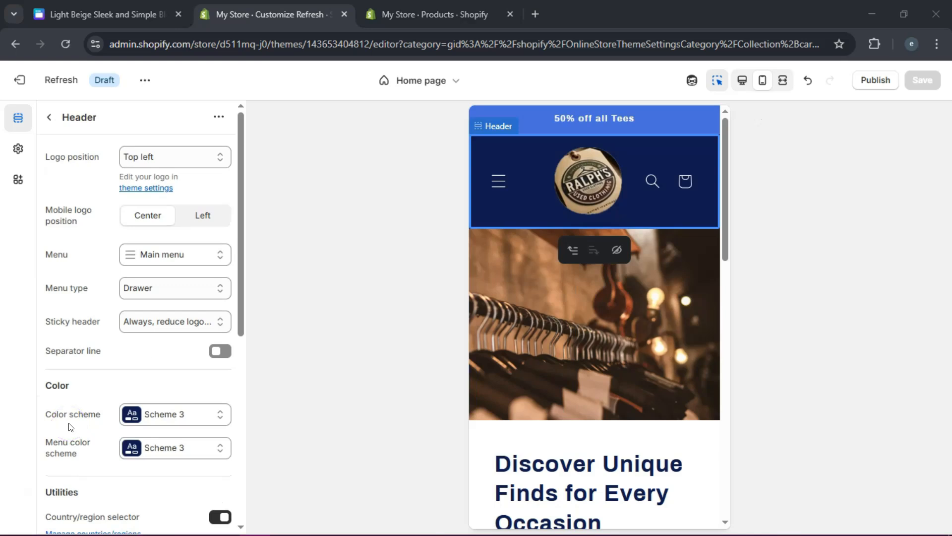
{"action": "left_click", "coordinate": [737, 89]}
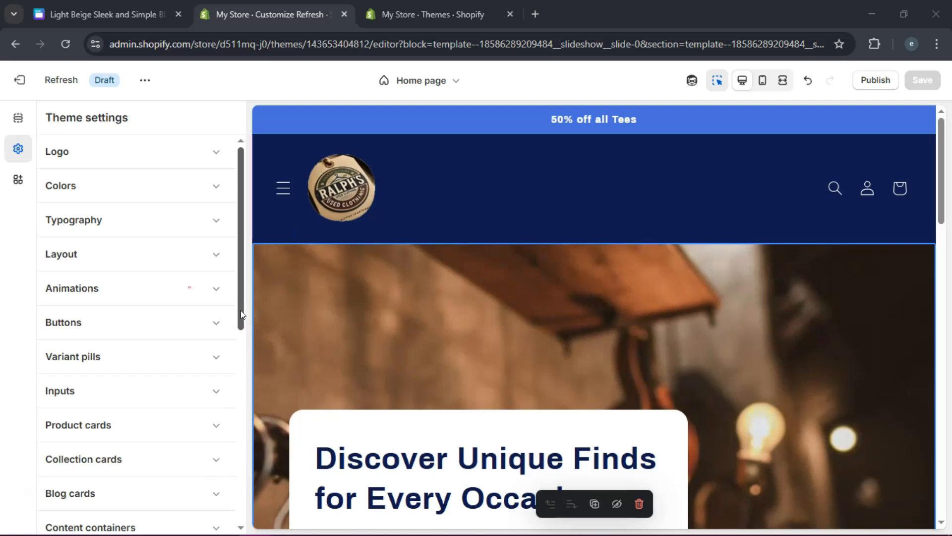
Step: Open the Animations options in the theme settings
{"action": "left_click", "coordinate": [212, 296]}
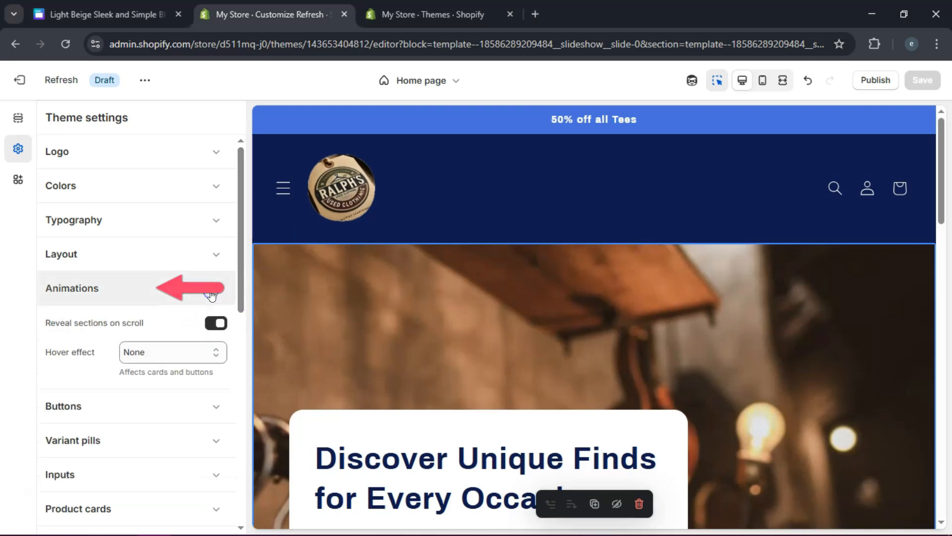